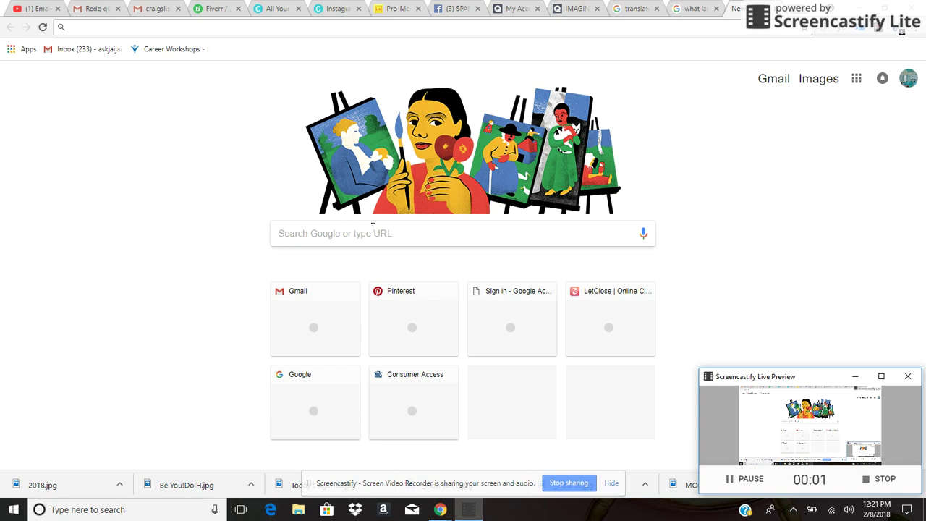
click(383, 232)
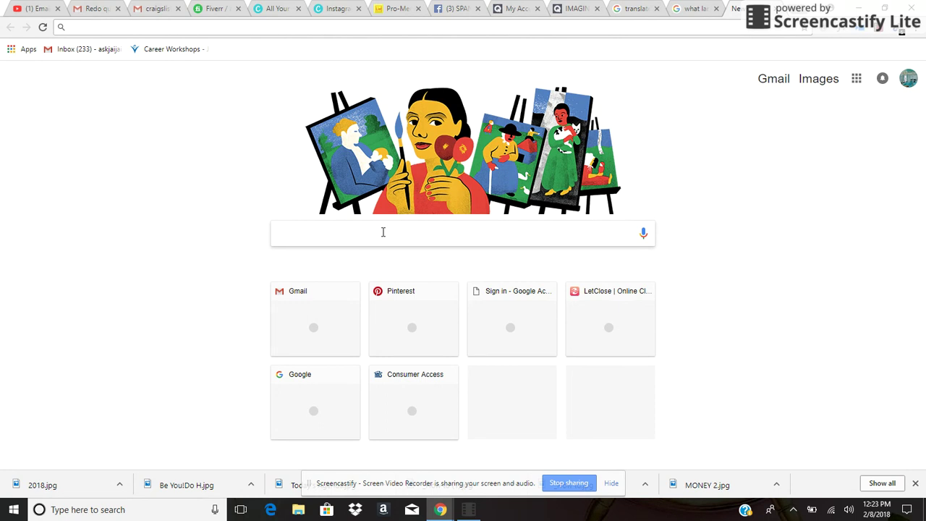
click(221, 27)
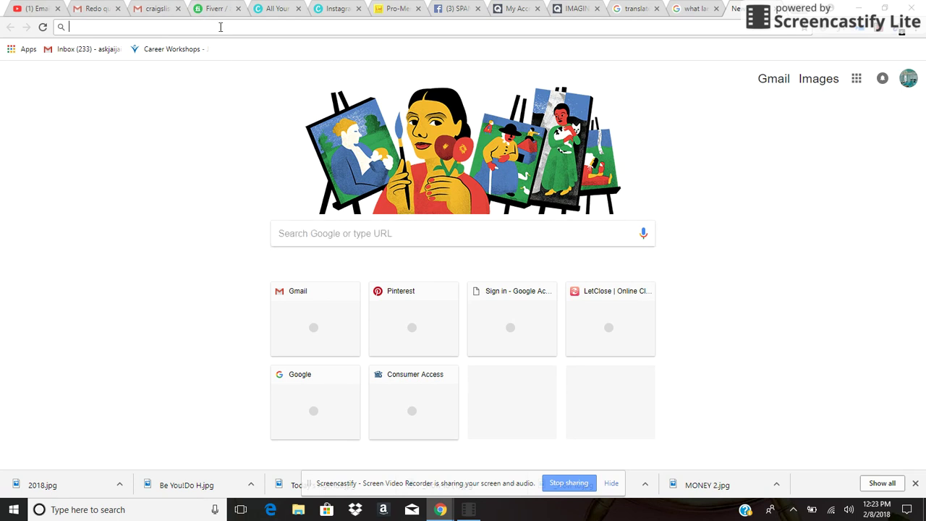
text(wwwH)
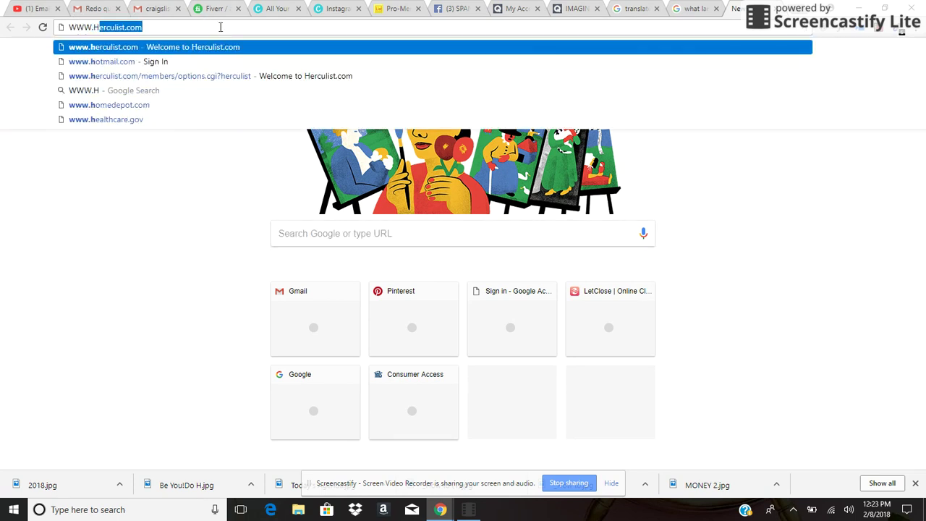
key(Return)
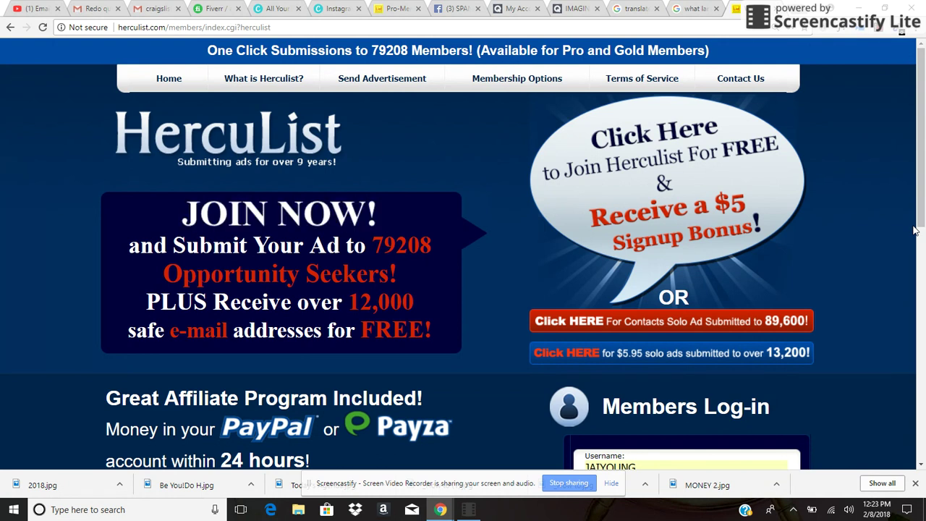
scroll(909, 227, down, 1)
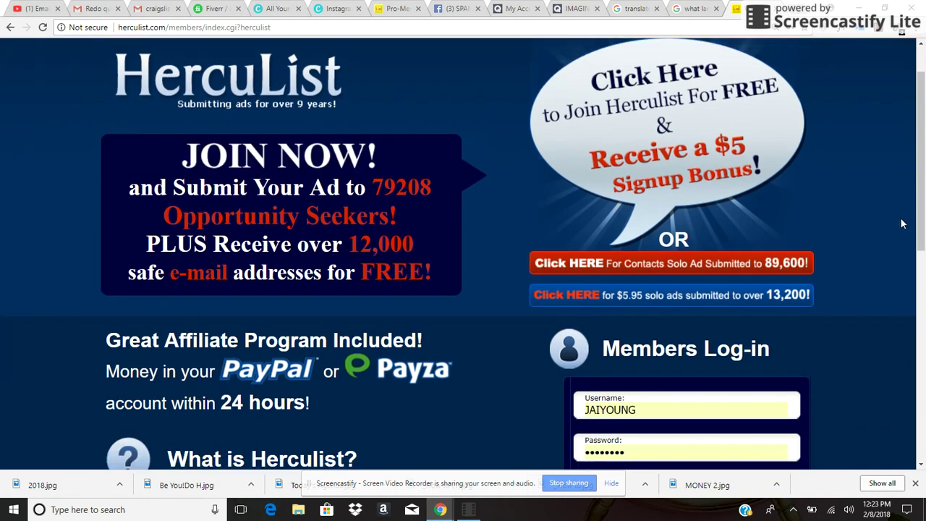
scroll(902, 225, down, 1)
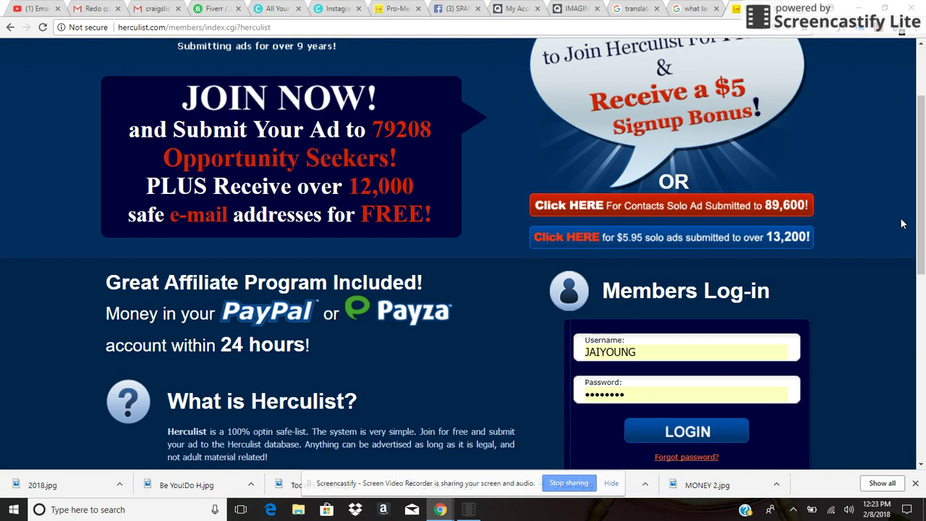
scroll(902, 225, down, 2)
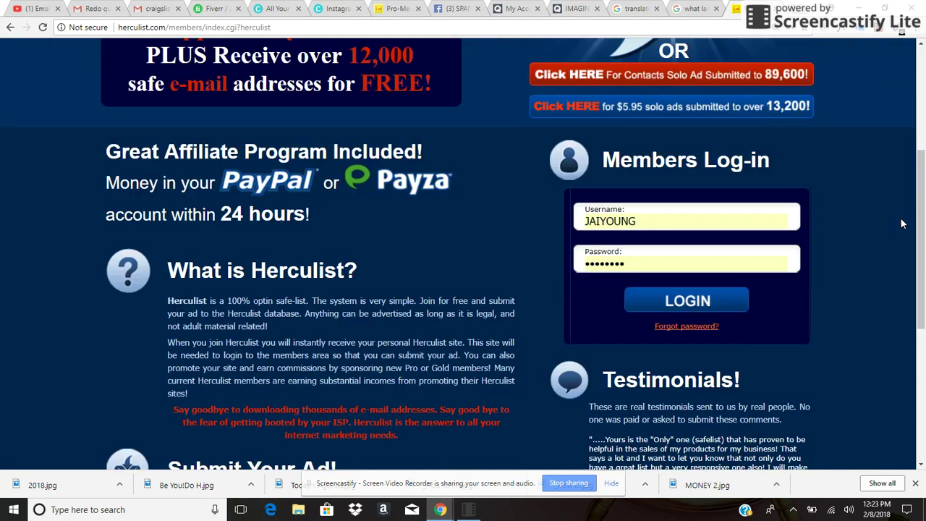
scroll(901, 224, down, 1)
scroll(901, 225, down, 2)
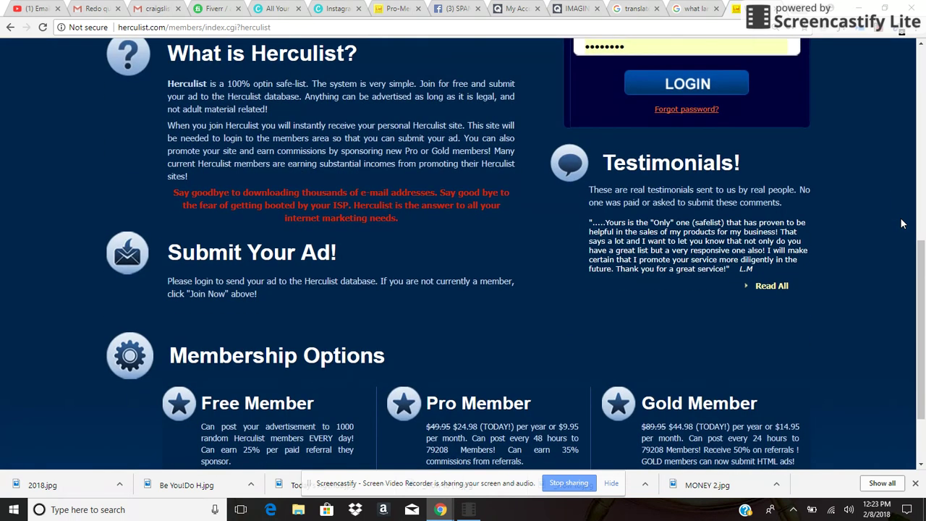
scroll(902, 225, down, 2)
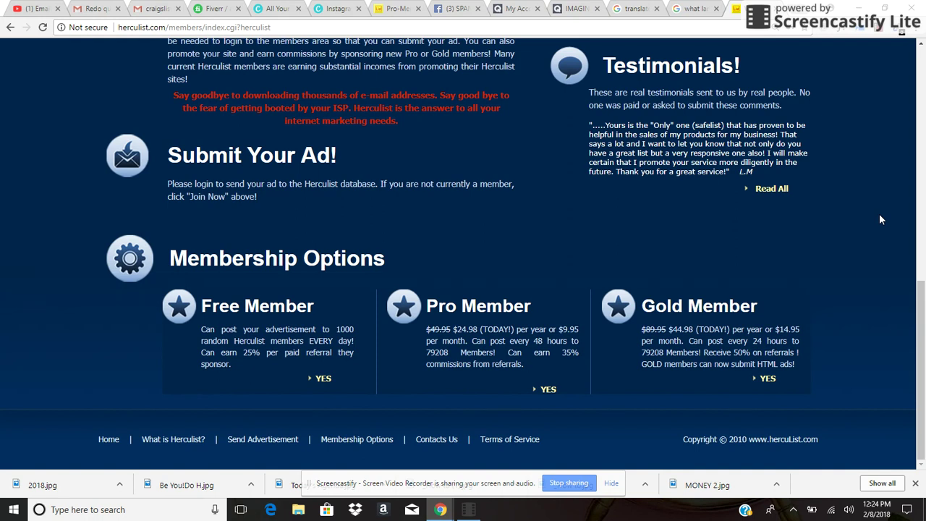
scroll(880, 220, up, 3)
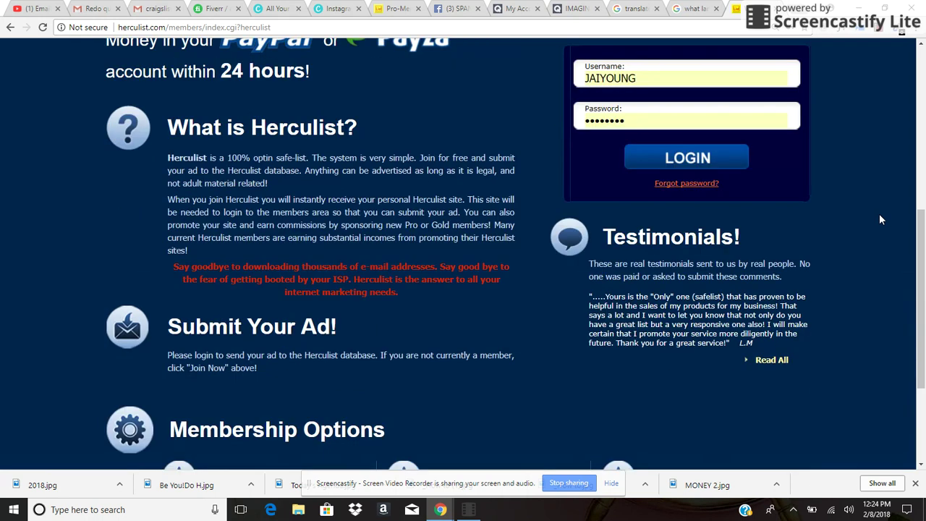
scroll(881, 220, up, 1)
scroll(880, 220, up, 4)
scroll(880, 220, up, 1)
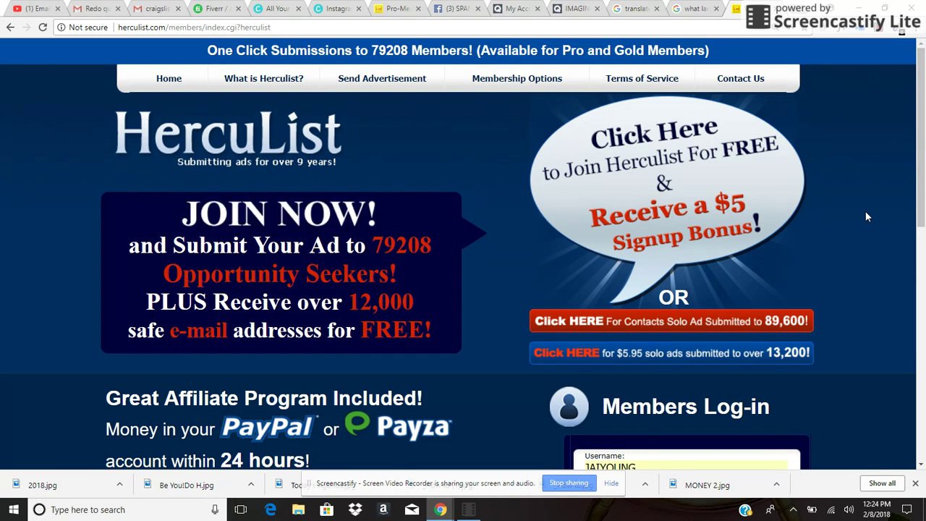
scroll(923, 337, down, 1)
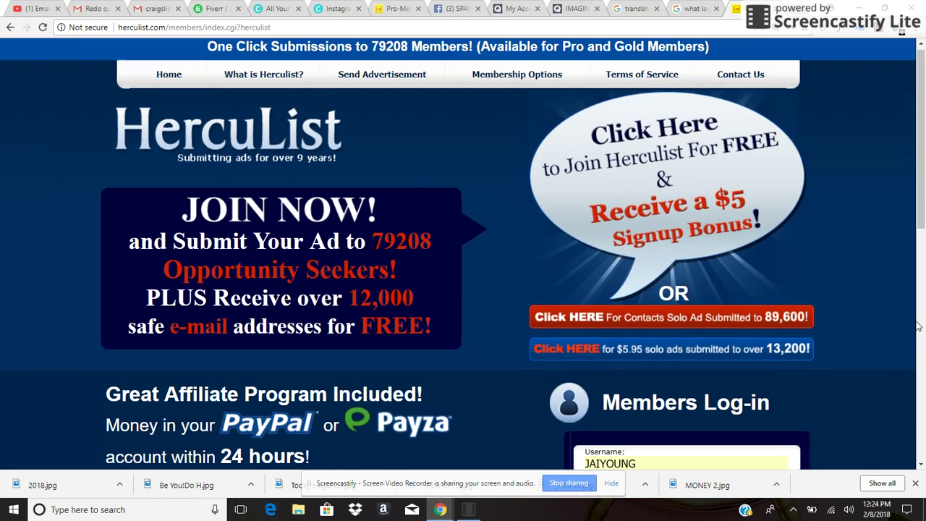
scroll(919, 329, up, 1)
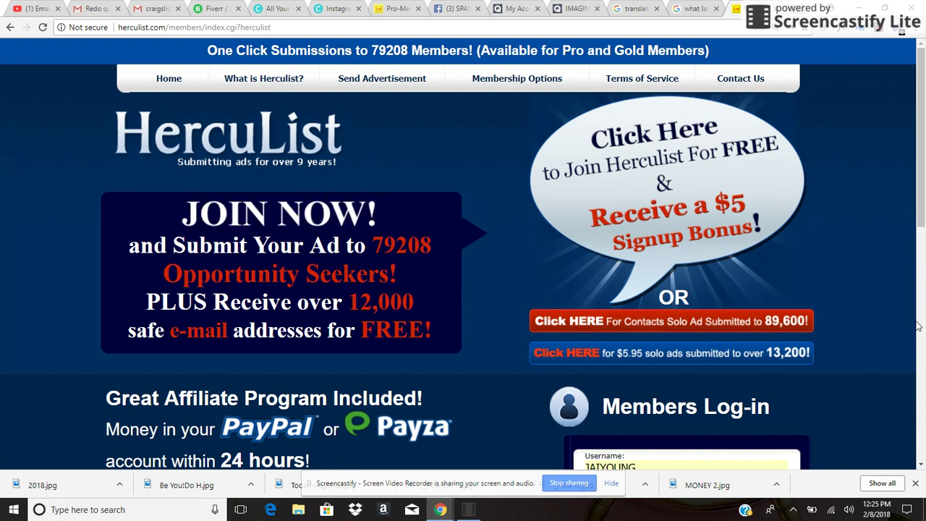
scroll(917, 327, down, 2)
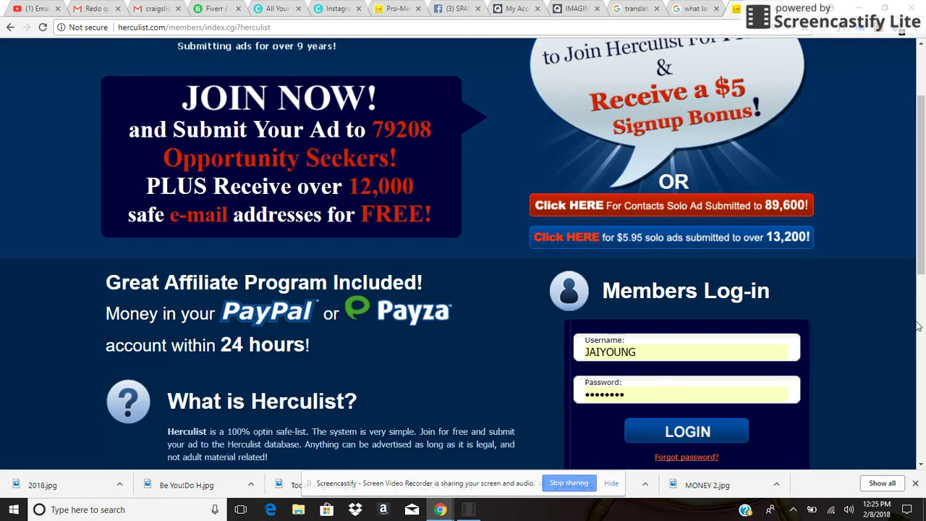
scroll(916, 327, up, 2)
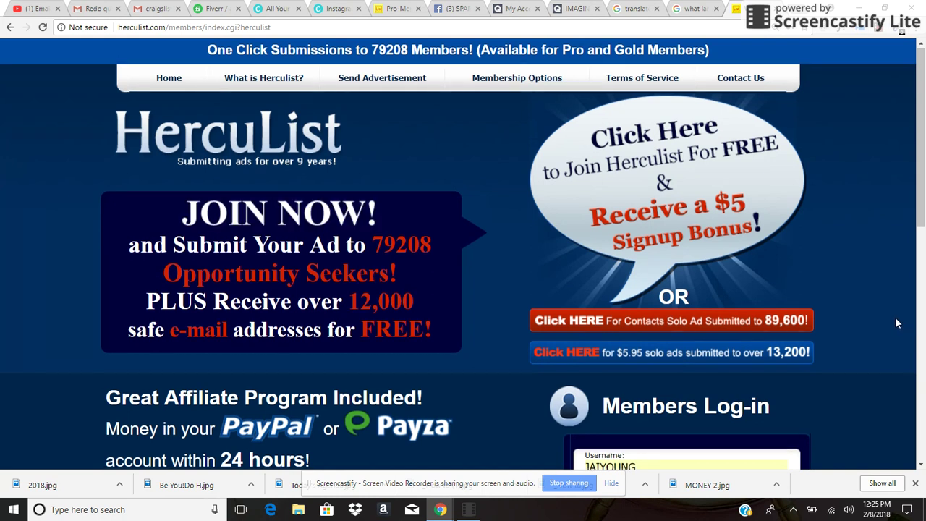
scroll(893, 323, down, 2)
scroll(894, 323, down, 1)
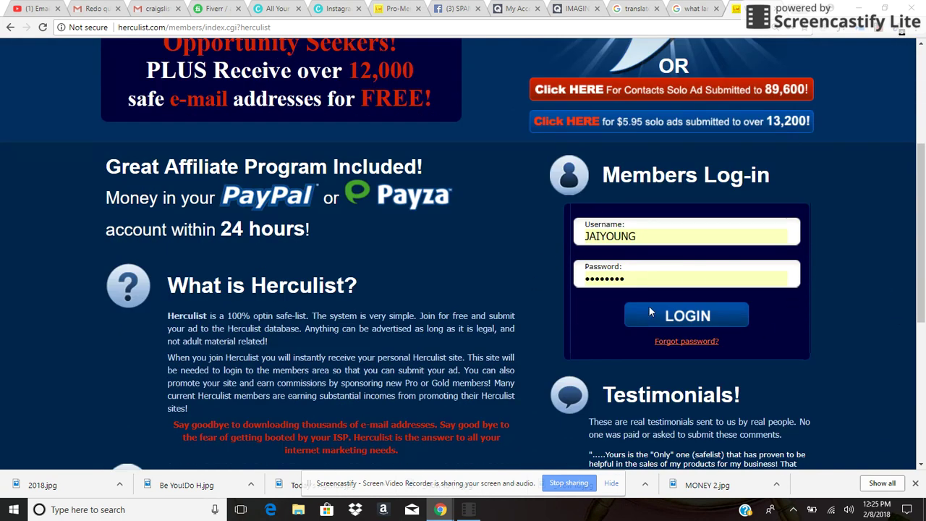
Step: Log in to the Pro members area, dismiss both popups, and view the sent-ads list
click(684, 314)
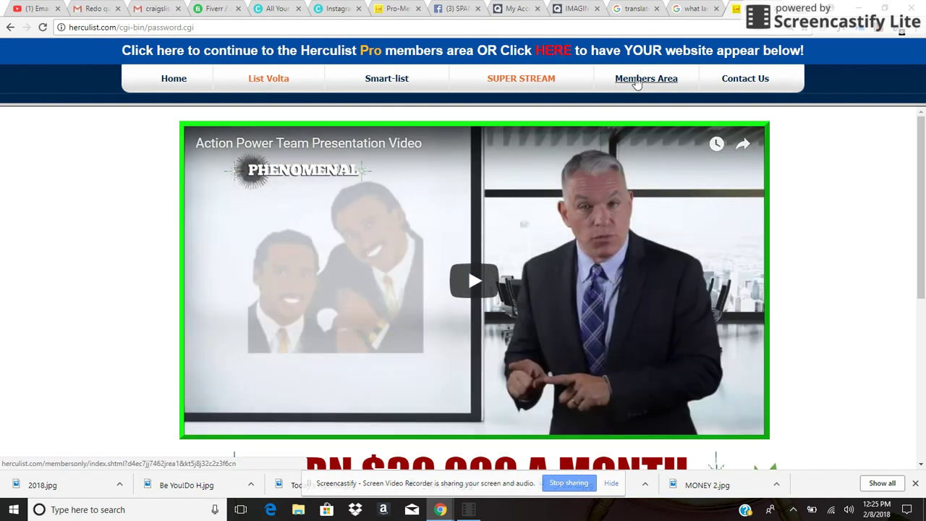
click(635, 82)
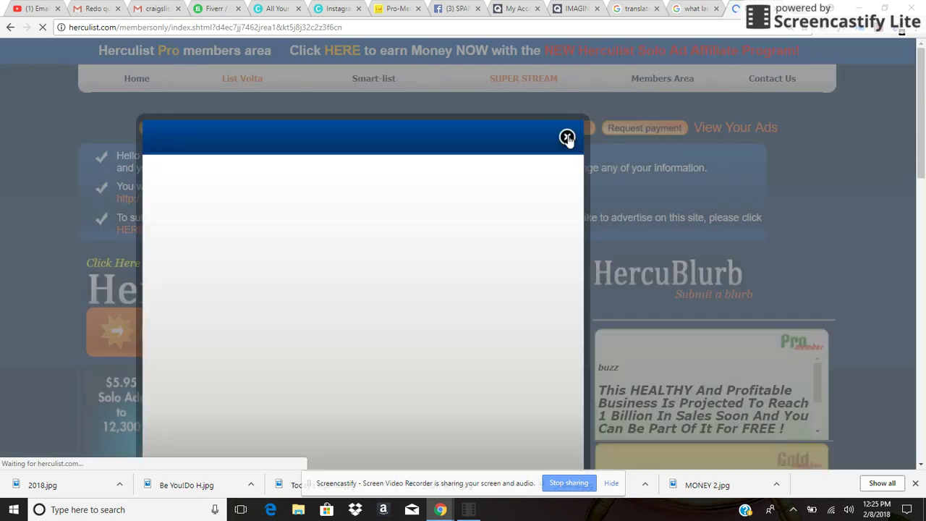
click(567, 137)
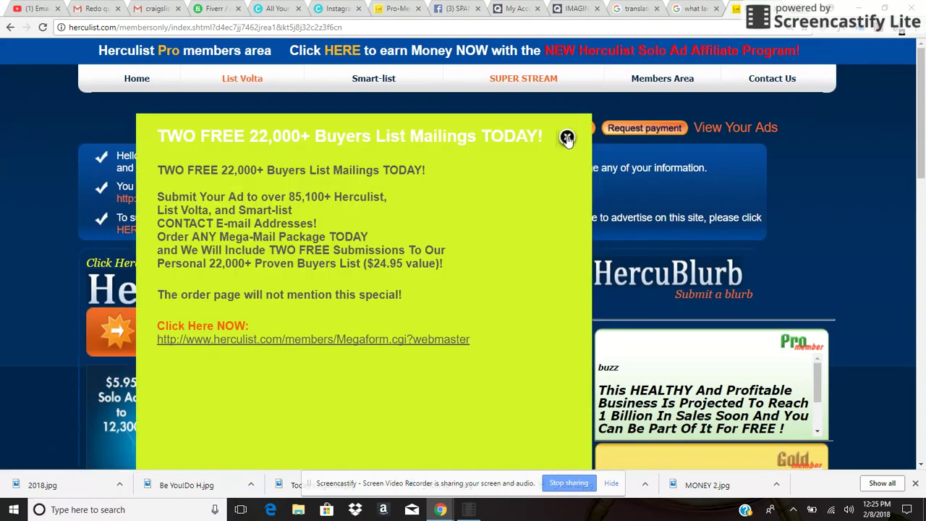
click(568, 137)
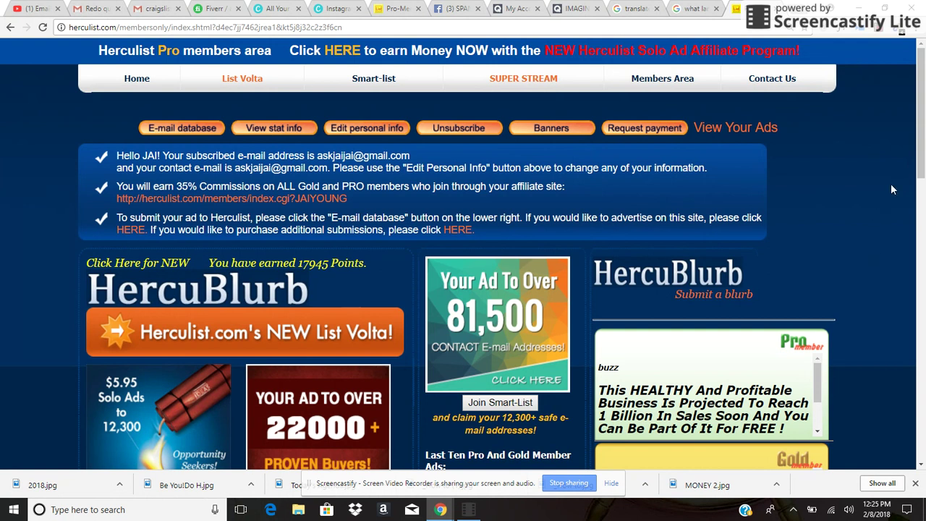
click(723, 129)
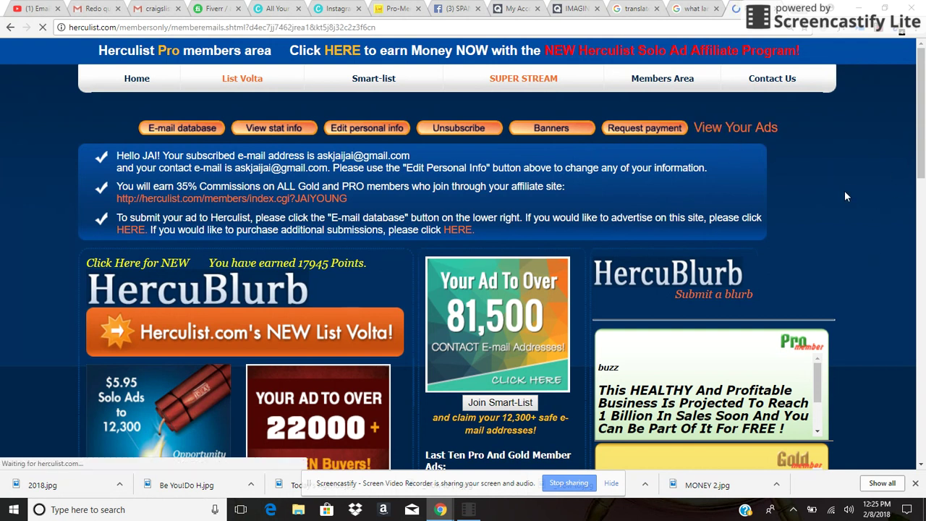
scroll(844, 190, down, 2)
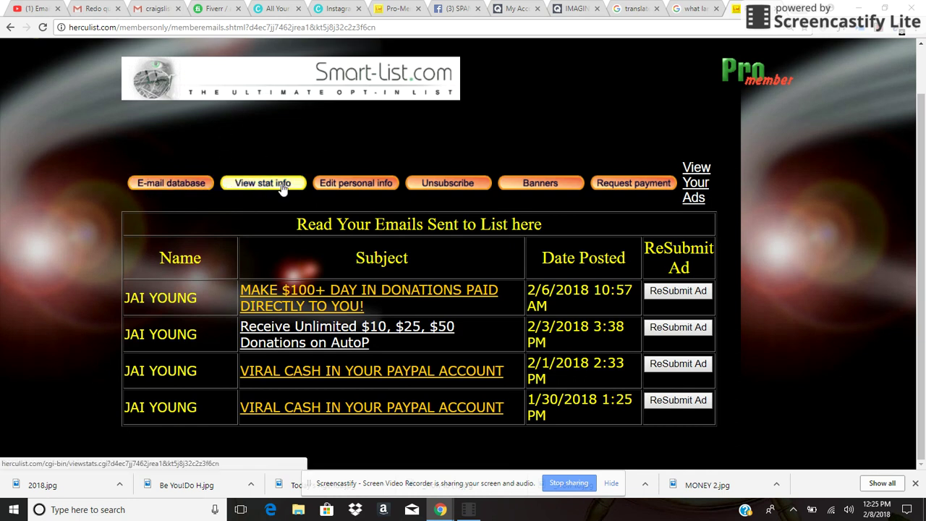
Step: Open the ad-sending page and scroll to the empty Subject, URL and ad body fields
click(165, 183)
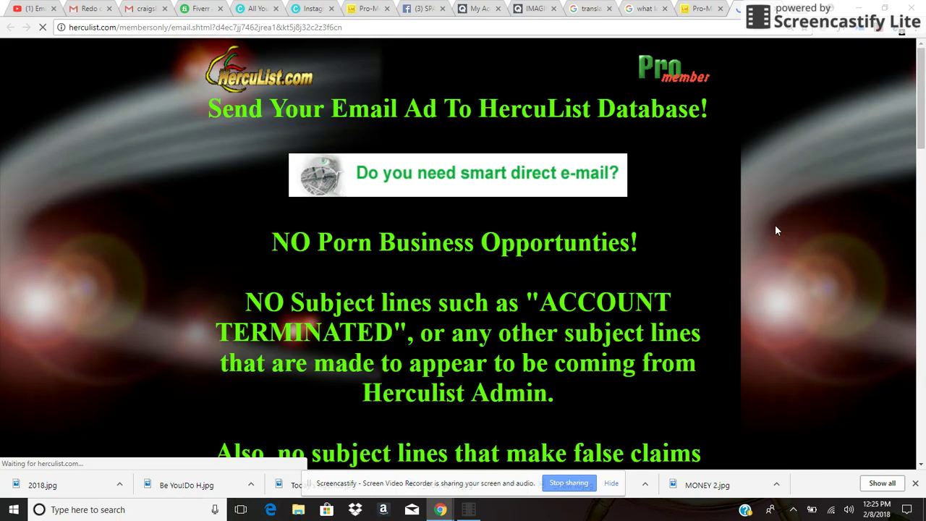
scroll(767, 234, down, 4)
scroll(769, 241, down, 4)
scroll(768, 241, down, 2)
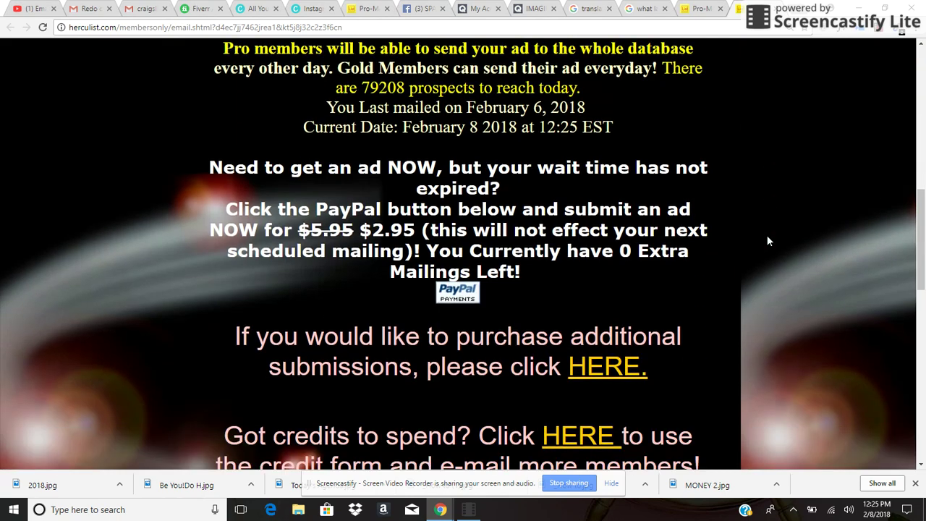
scroll(768, 241, down, 3)
scroll(768, 241, down, 3)
scroll(769, 241, down, 2)
scroll(766, 239, down, 1)
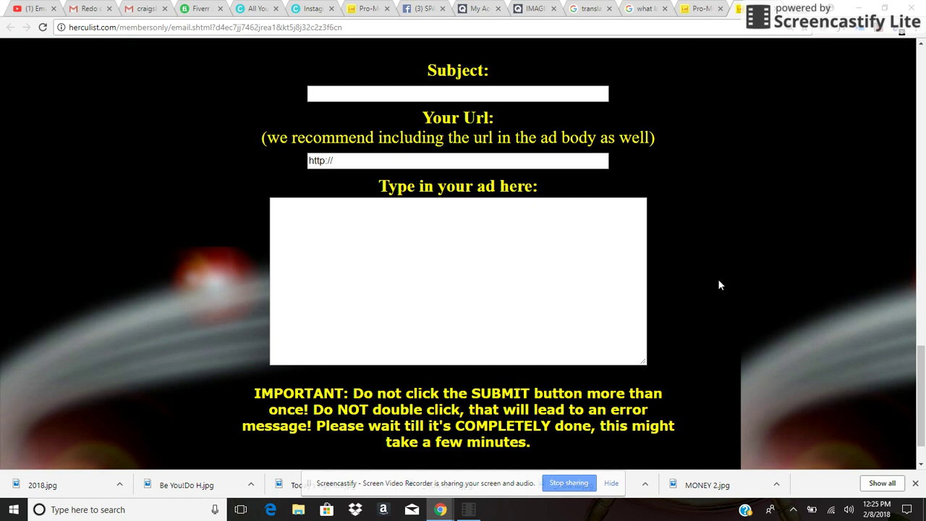
click(85, 8)
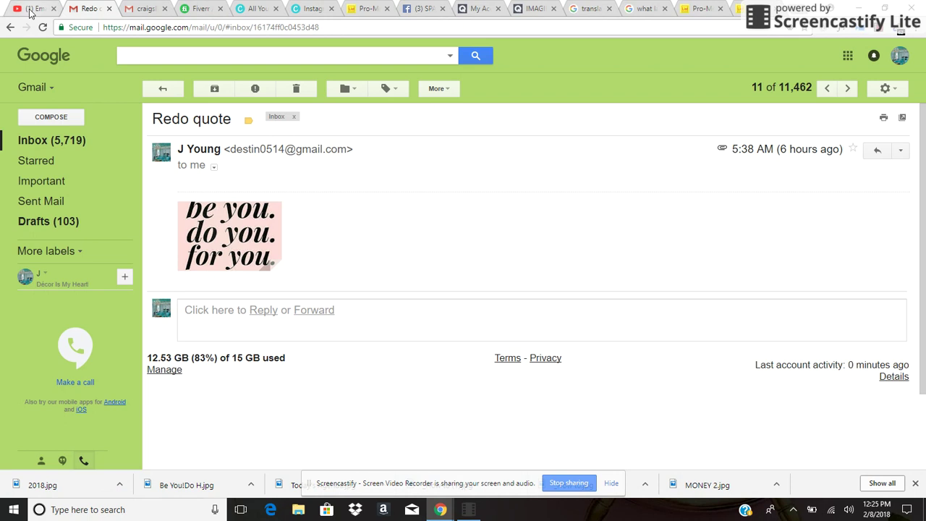
Step: Return to the Gmail inbox and open the 'FINAL FB AND TWITTER ADS' email
click(28, 10)
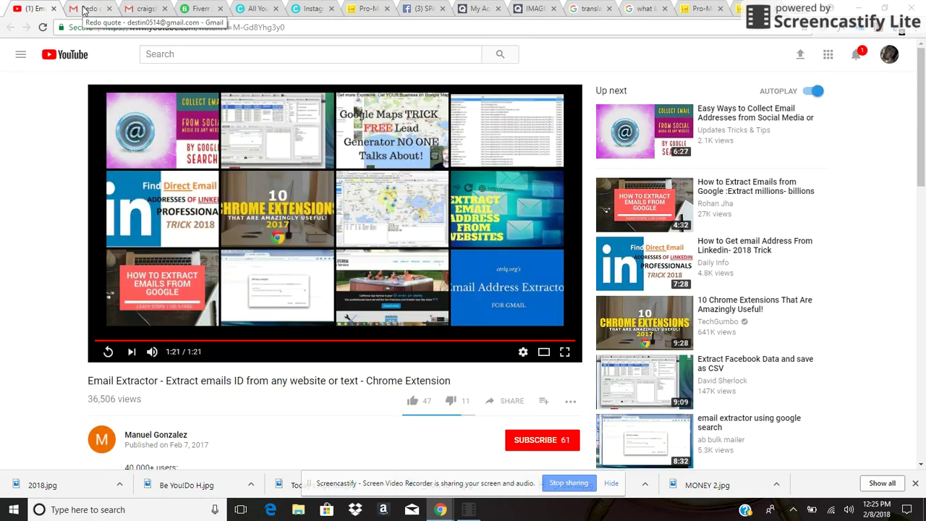
click(84, 8)
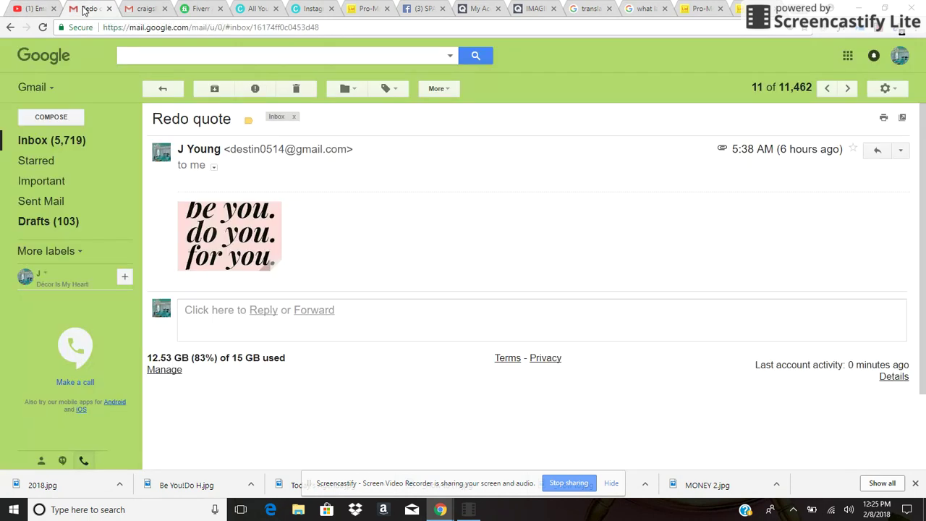
click(32, 141)
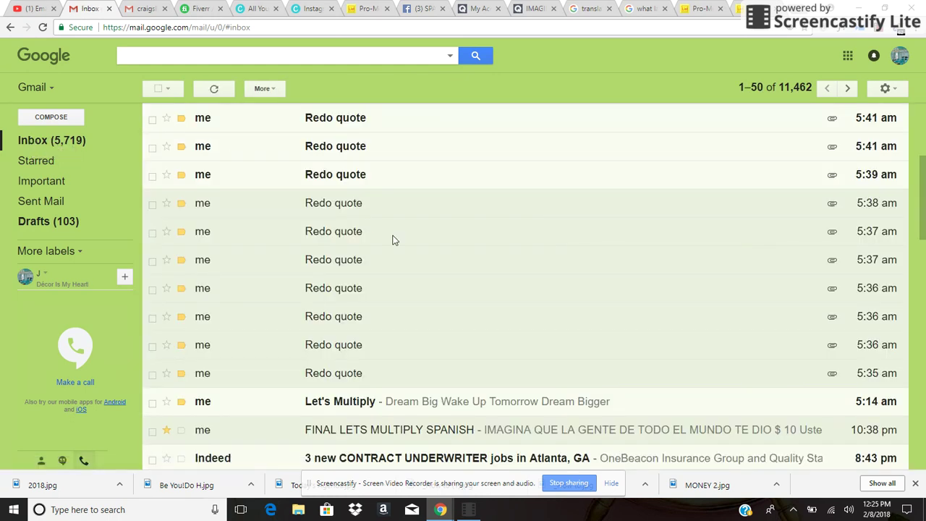
scroll(399, 292, down, 5)
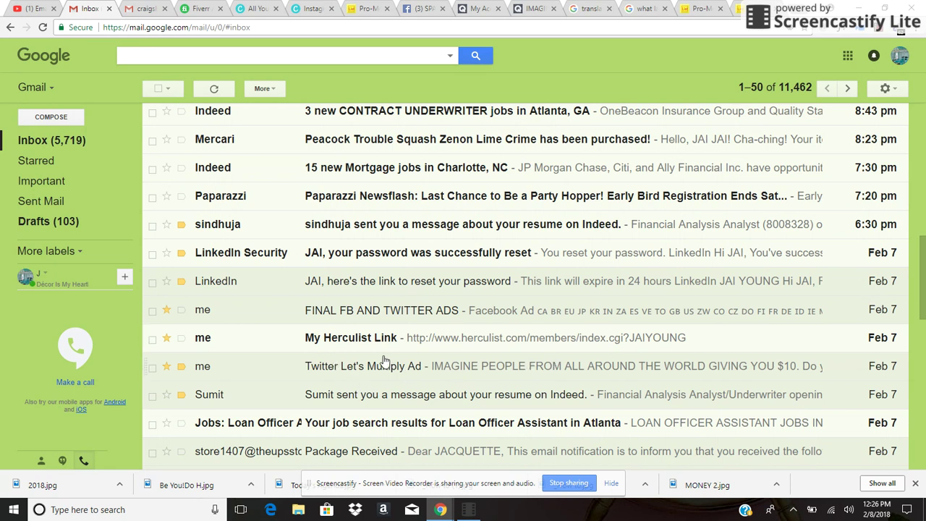
click(409, 312)
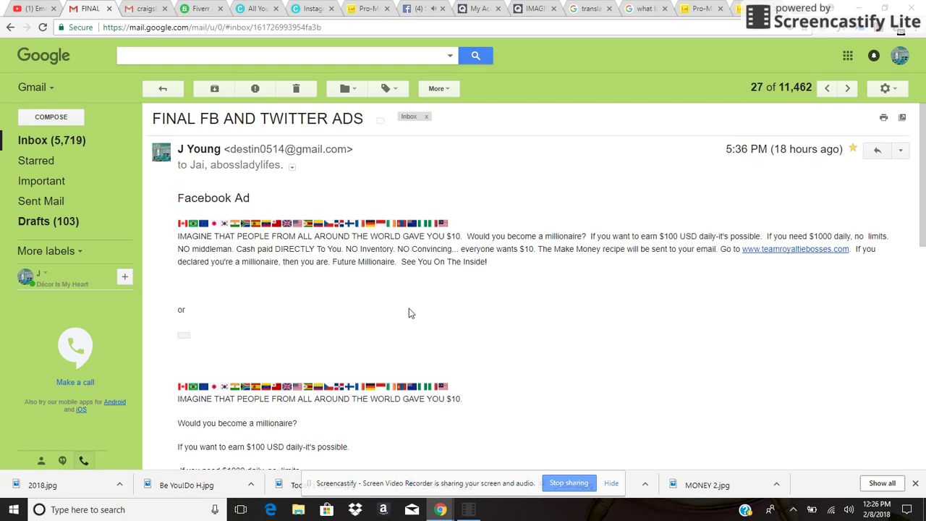
Step: Select the Facebook ad text in the email, from the flag row to the closing line
scroll(463, 326, down, 3)
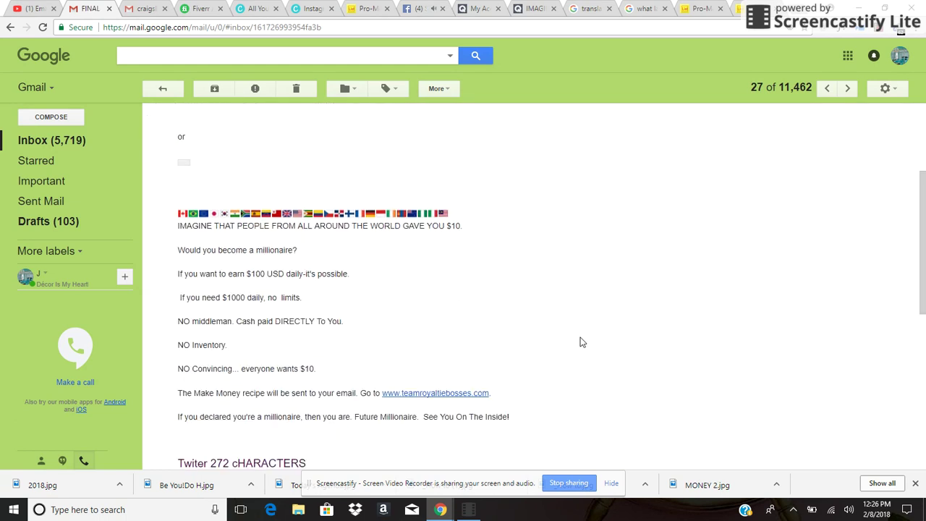
scroll(591, 341, down, 1)
scroll(591, 340, down, 1)
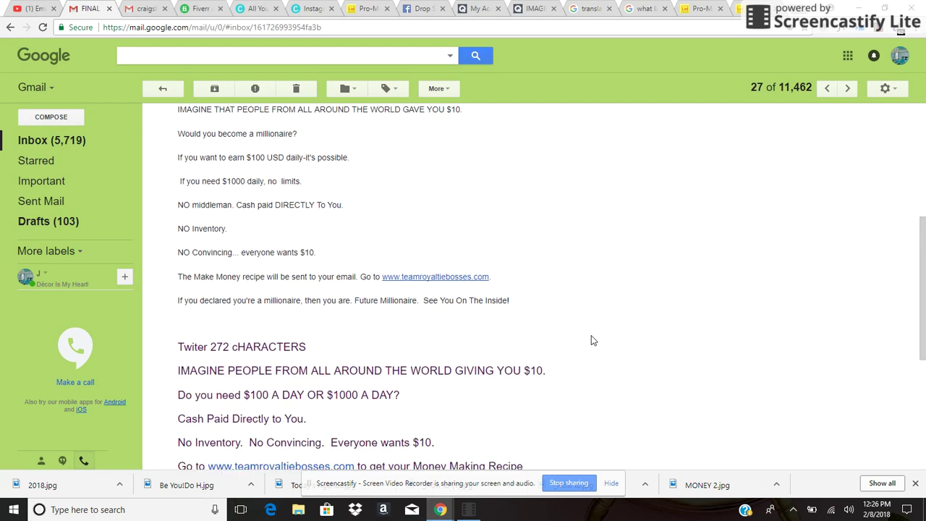
scroll(591, 340, up, 1)
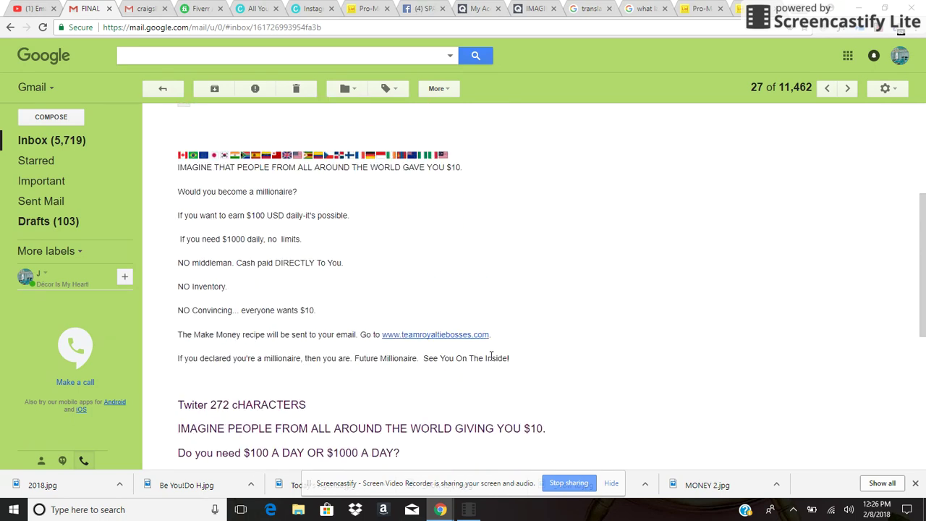
mouse_move(525, 360)
mouse_down()
mouse_move(212, 165)
mouse_move(177, 164)
mouse_up()
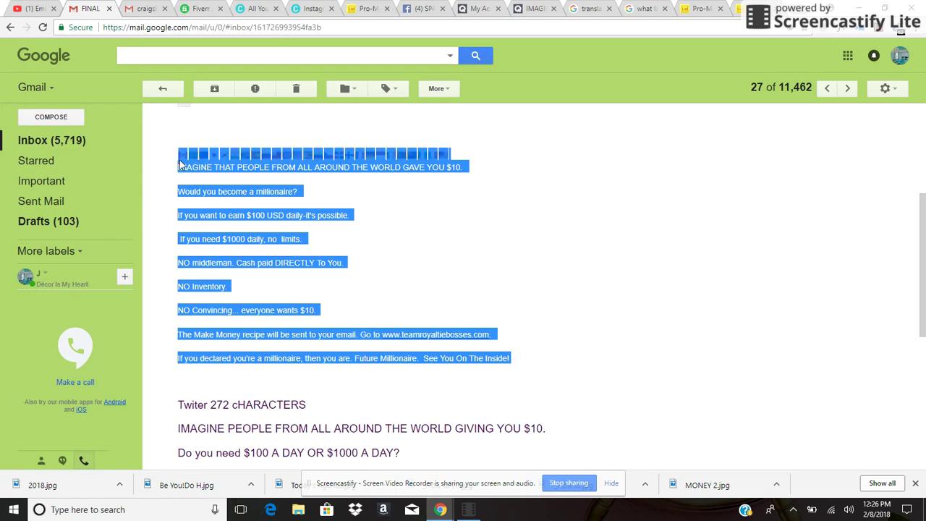
right_click(232, 158)
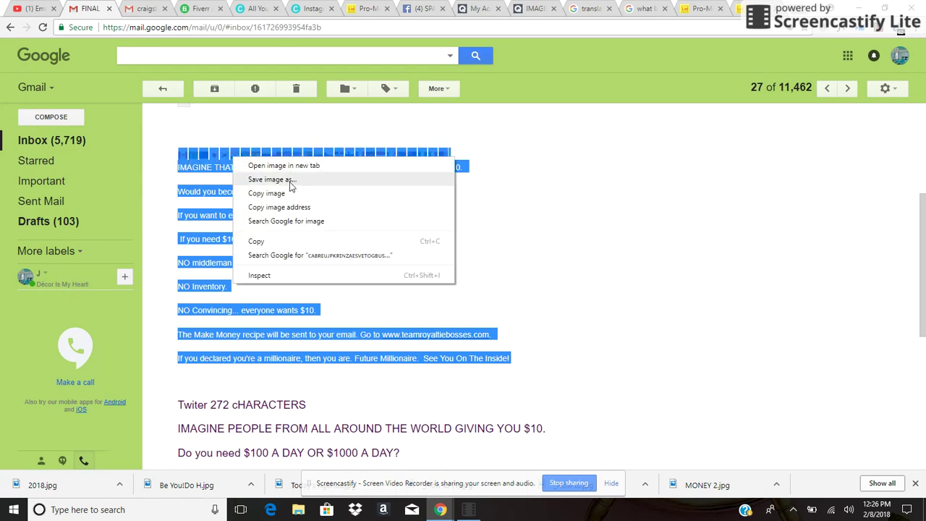
Step: Copy the selected ad text and paste it into the Herculist ad body
click(279, 243)
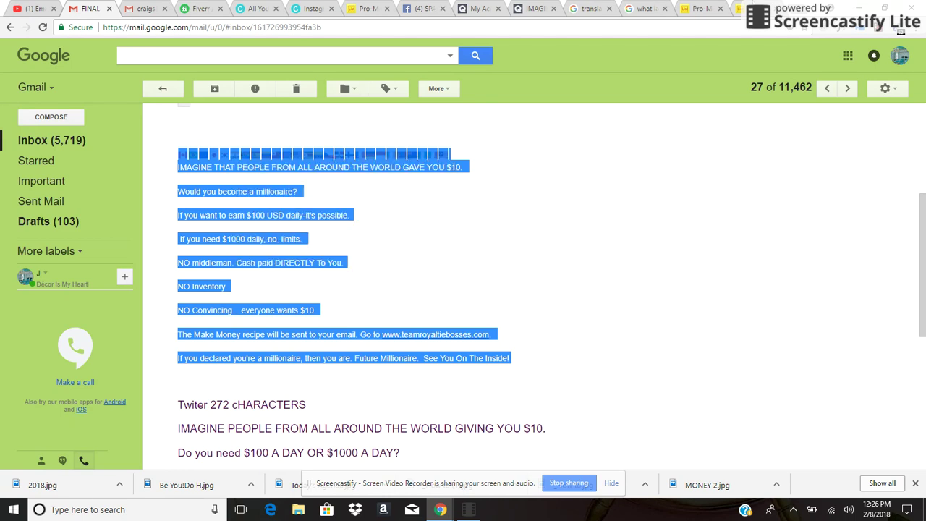
click(739, 10)
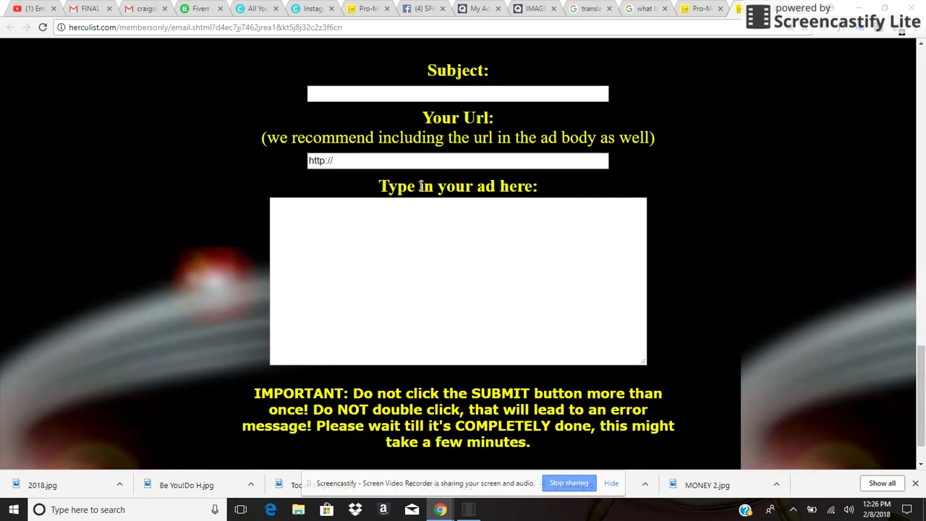
right_click(372, 223)
click(407, 293)
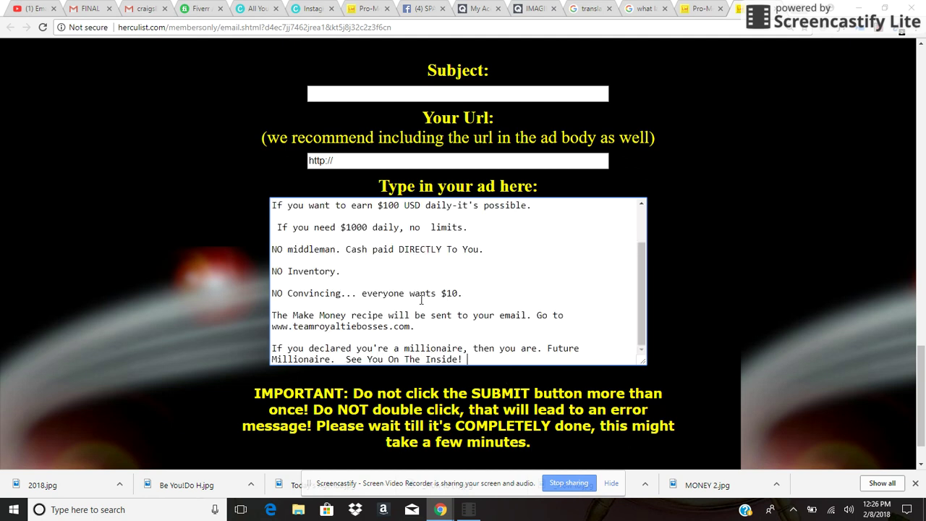
scroll(581, 286, up, 3)
scroll(571, 271, up, 3)
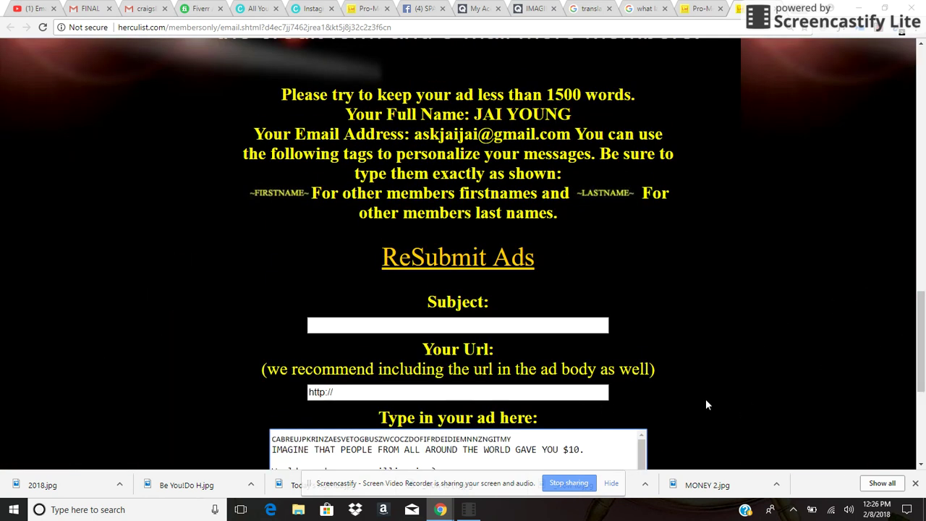
scroll(775, 389, down, 2)
scroll(760, 369, down, 1)
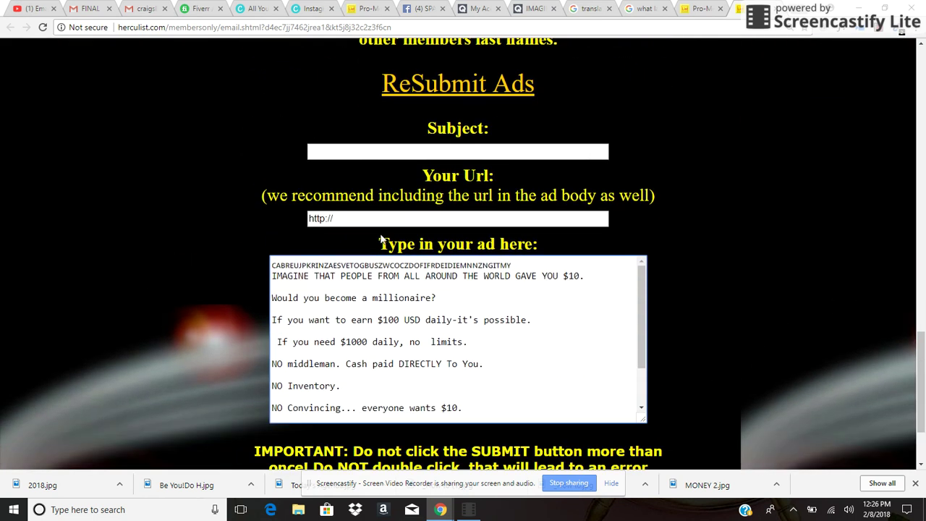
Step: Delete the stray capital-letter line from the ad body and copy the IMAGINE headline
drag(515, 265, 263, 266)
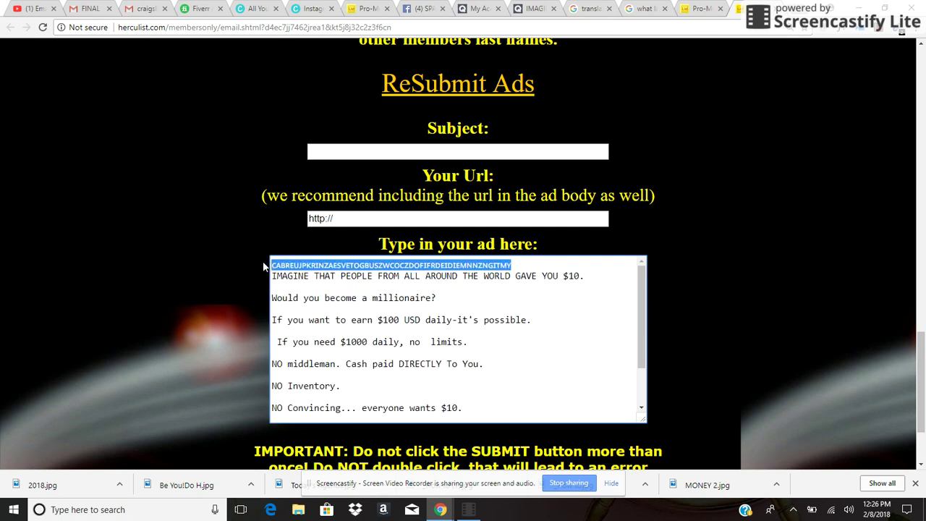
key(BackSpace)
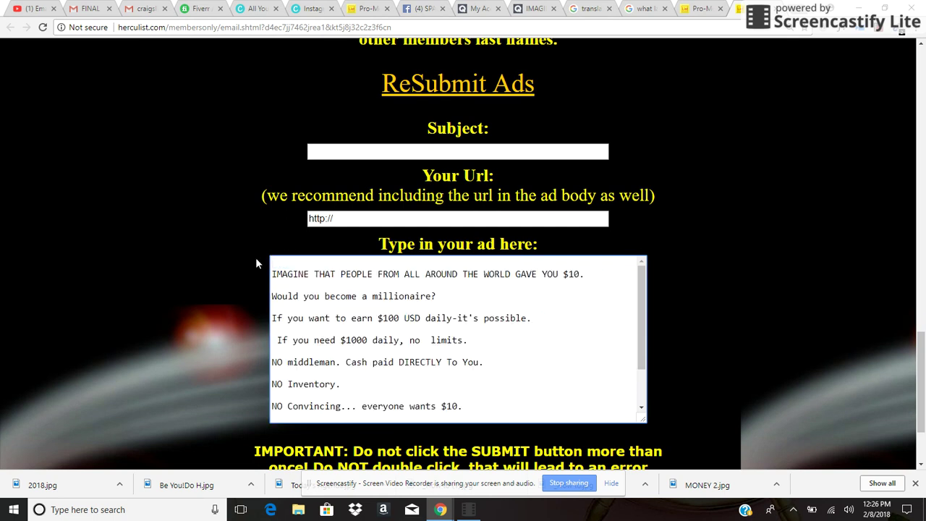
drag(584, 274, 270, 274)
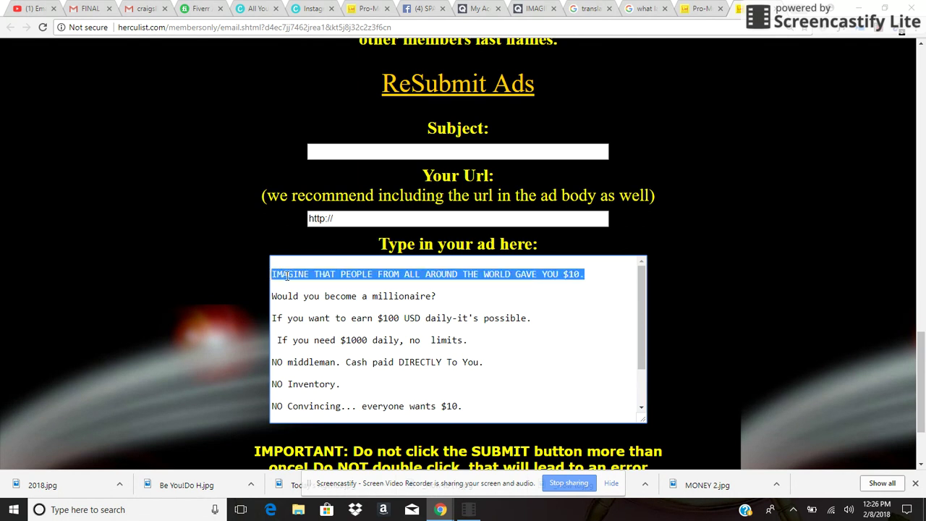
right_click(297, 275)
click(327, 298)
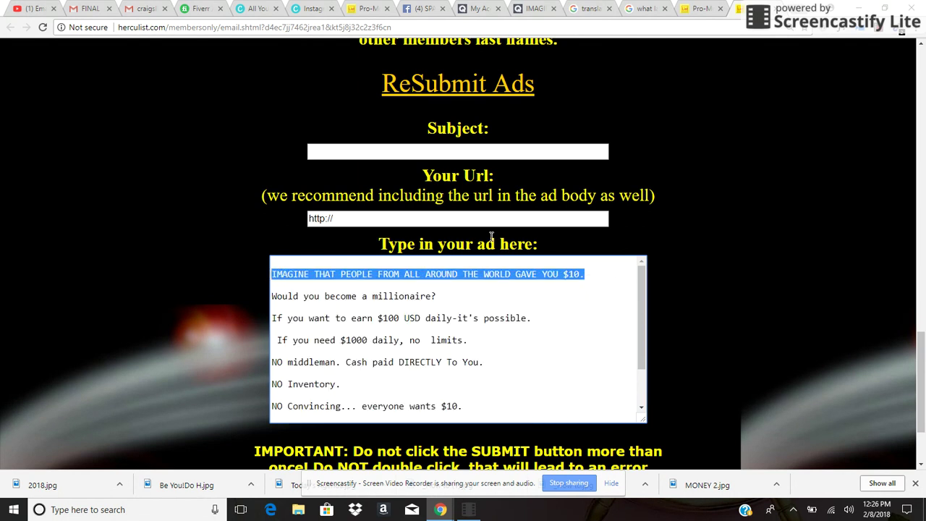
right_click(457, 147)
Step: Paste the headline into Subject and edit it to 'RECEIVE $10.FROM PEOPLE ALL OVER THE WORLD'
click(491, 215)
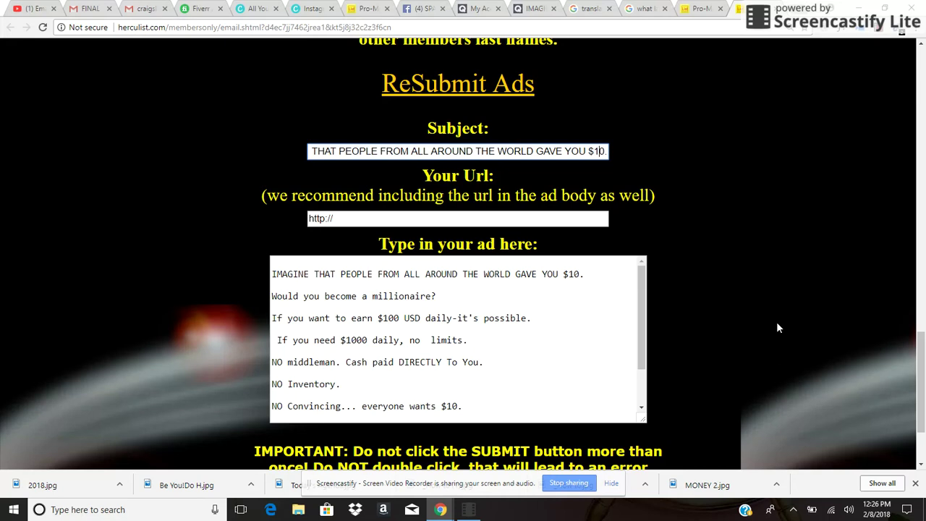
key(Left)
key(Left)
key(Left)
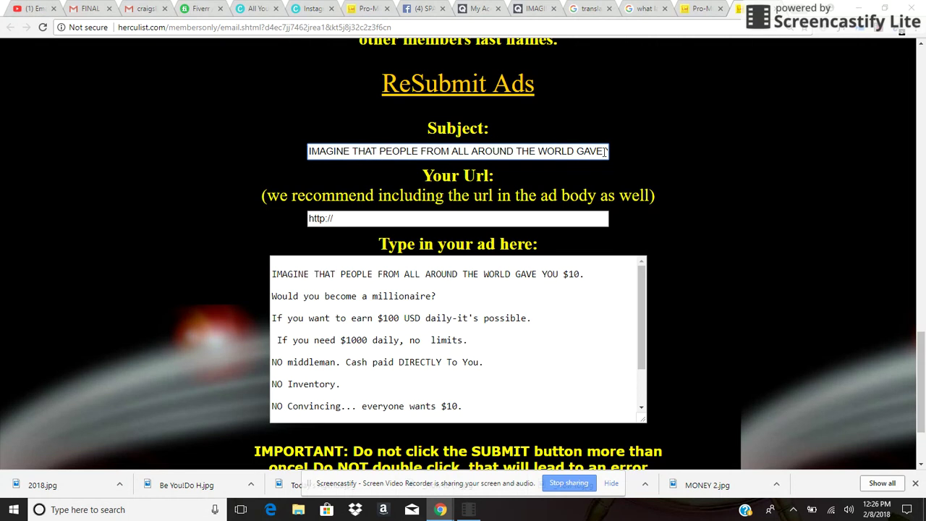
drag(601, 150, 280, 152)
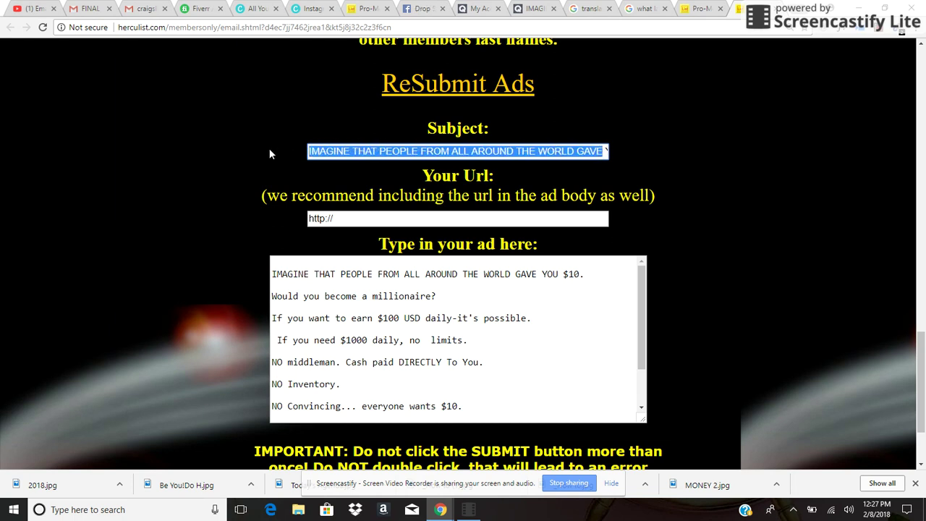
text(RECEIV YOU $10.)
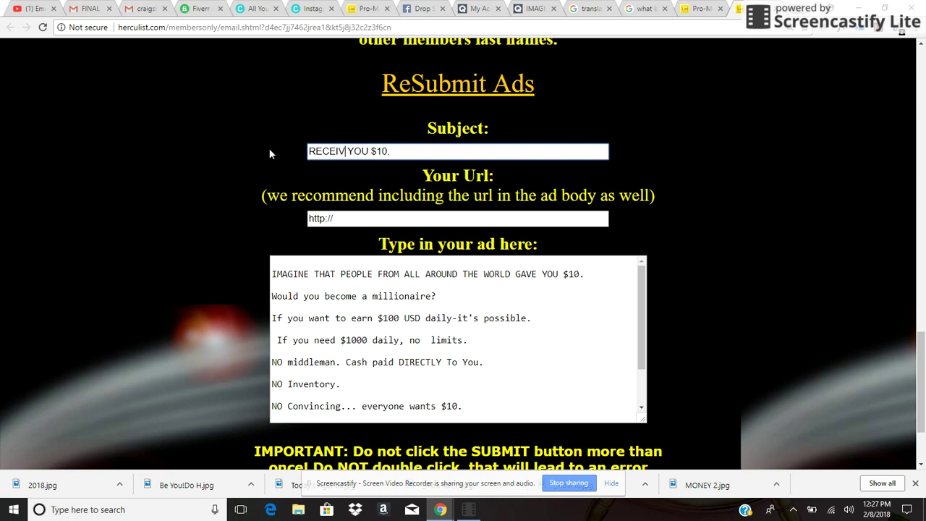
text(E)
double_click(380, 151)
key(BackSpace)
text(FROM PEO)
text(PLE ALL)
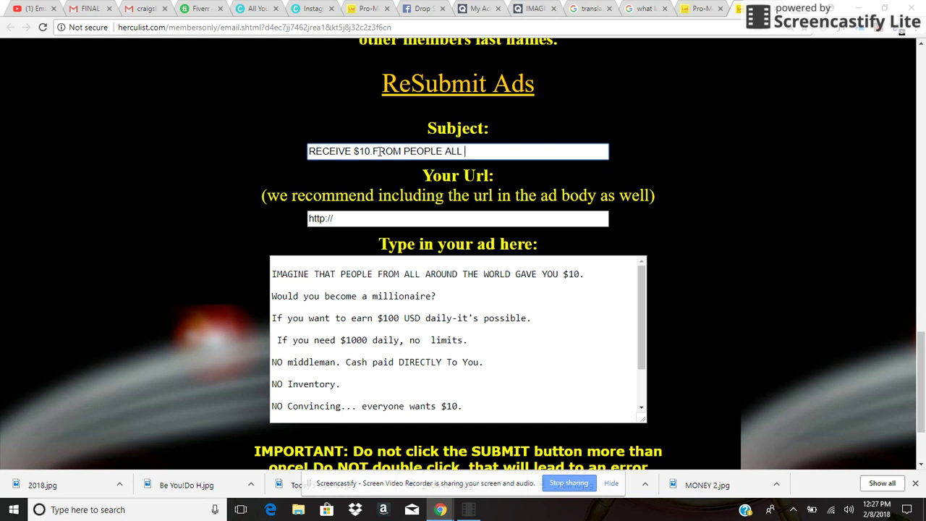
text(A)
key(BackSpace)
text(OVER THE WO)
text(RLD)
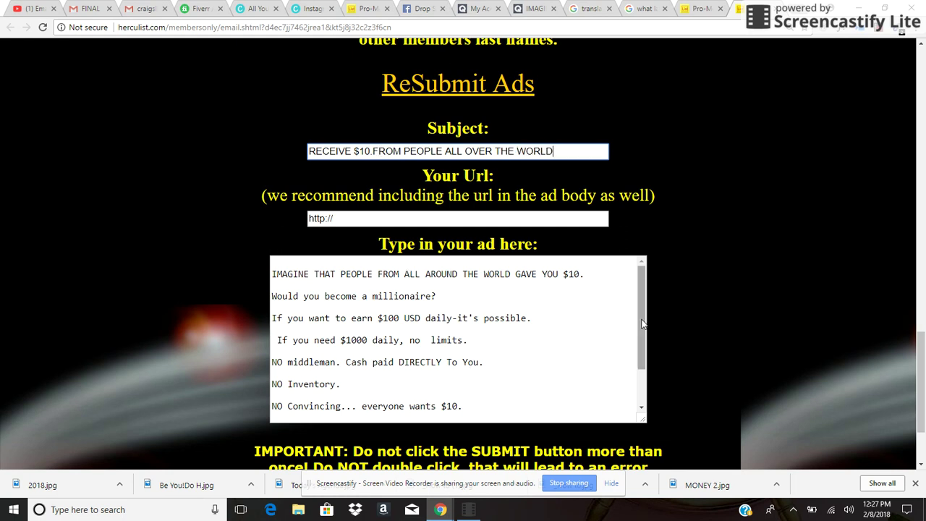
drag(641, 324, 642, 370)
scroll(587, 336, down, 1)
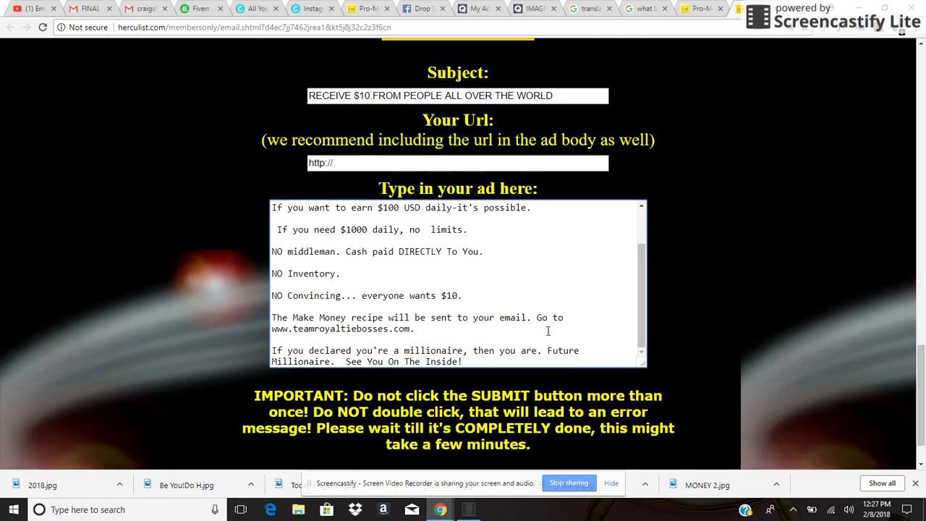
scroll(543, 331, down, 1)
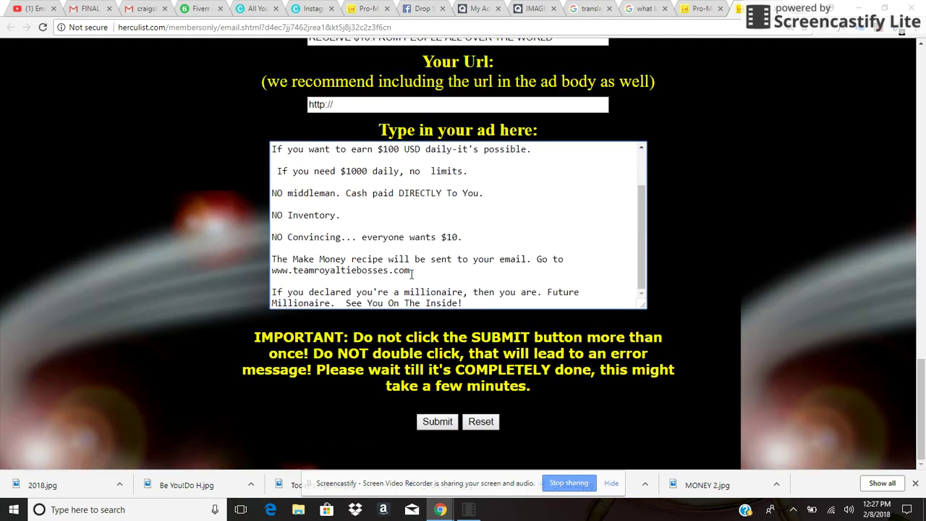
drag(412, 271, 264, 271)
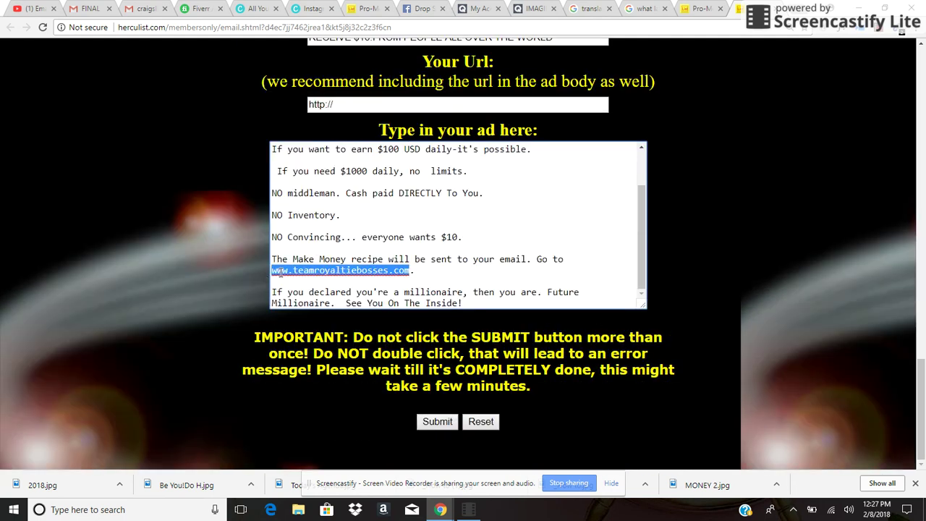
right_click(281, 273)
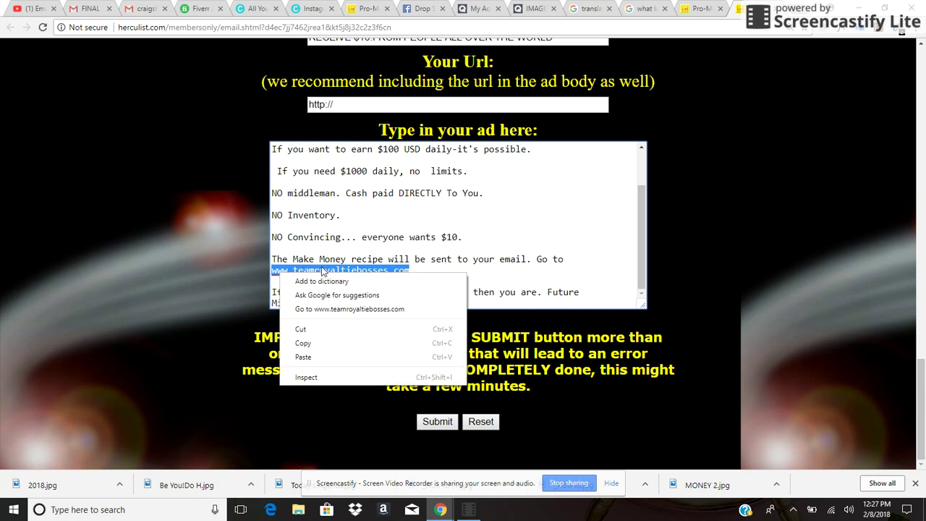
click(319, 343)
click(339, 104)
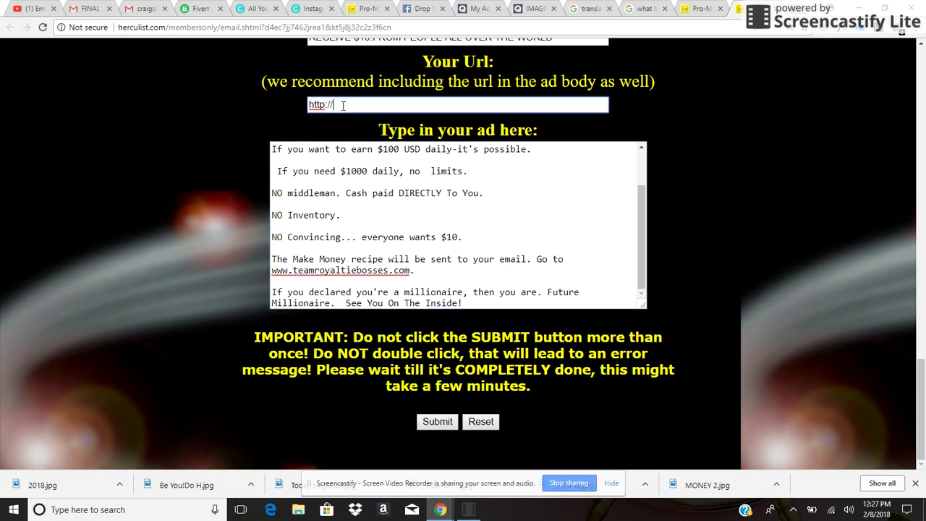
right_click(341, 105)
click(372, 177)
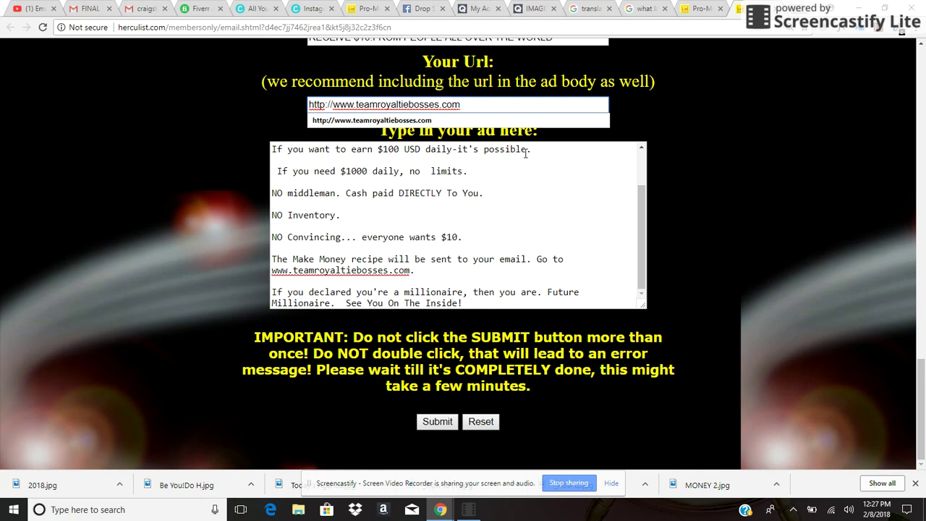
click(687, 167)
scroll(697, 135, up, 2)
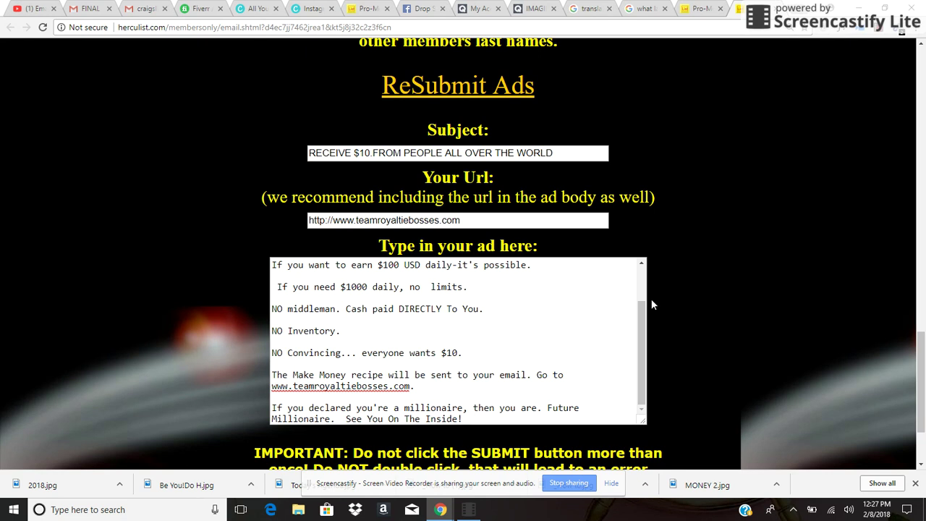
drag(641, 302, 637, 263)
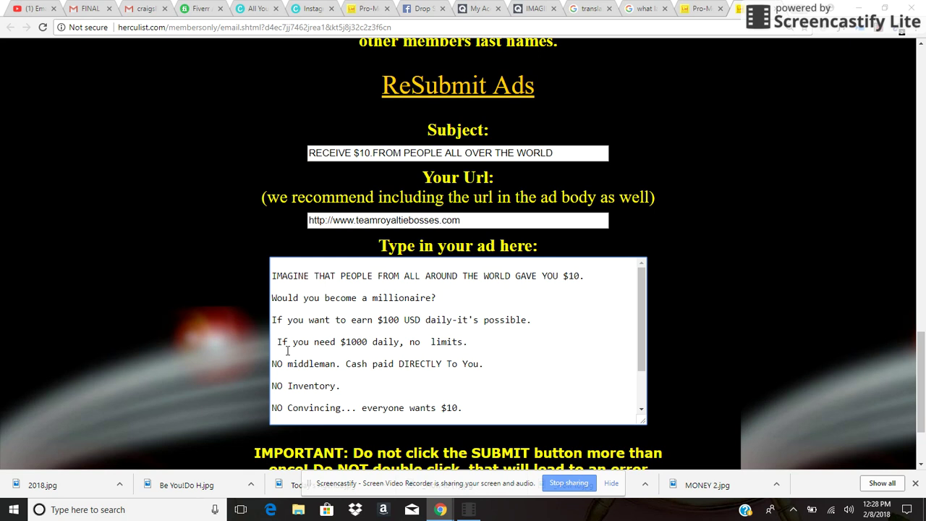
Step: Delete the space before 'If you need $1000 daily' and review the rest of the ad
key(BackSpace)
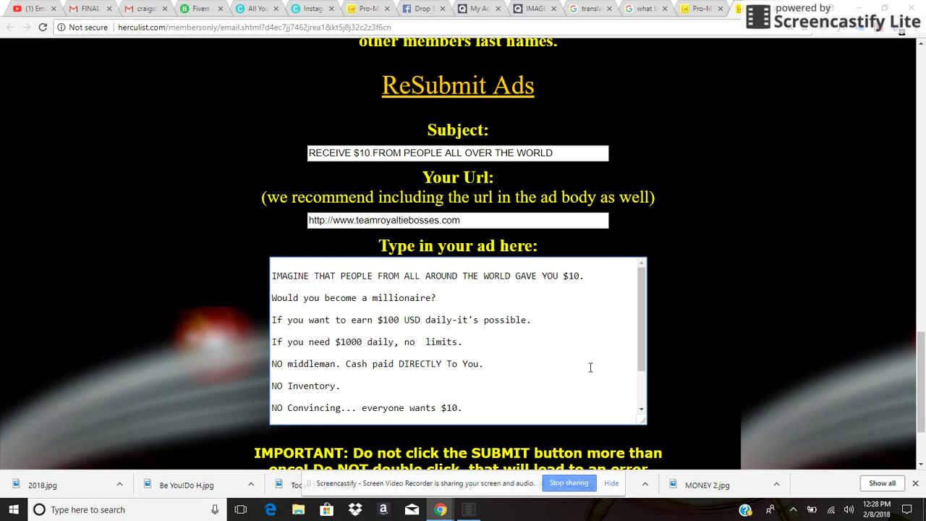
click(642, 411)
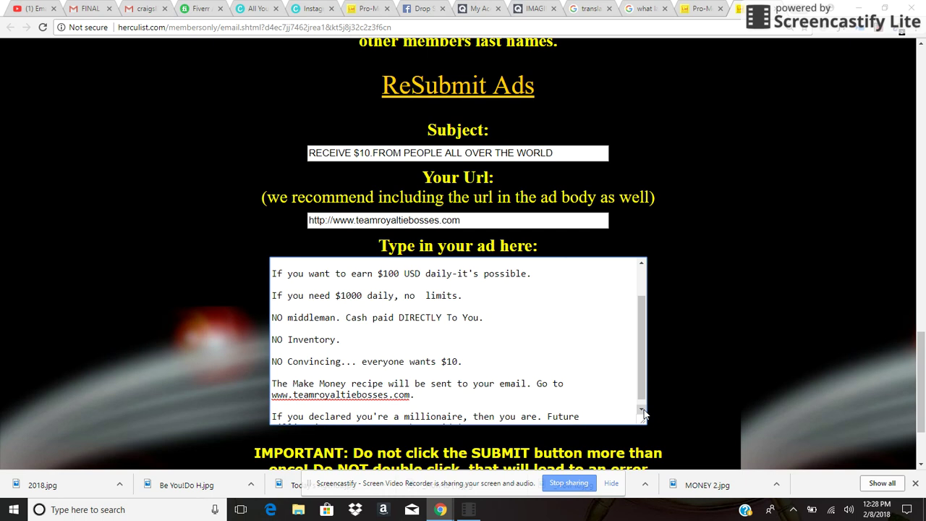
click(642, 411)
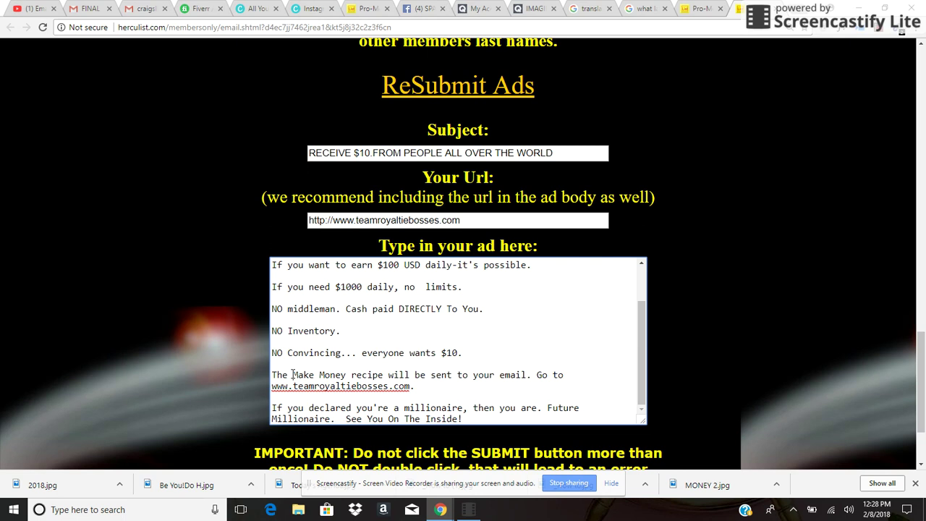
click(293, 375)
scroll(717, 292, up, 3)
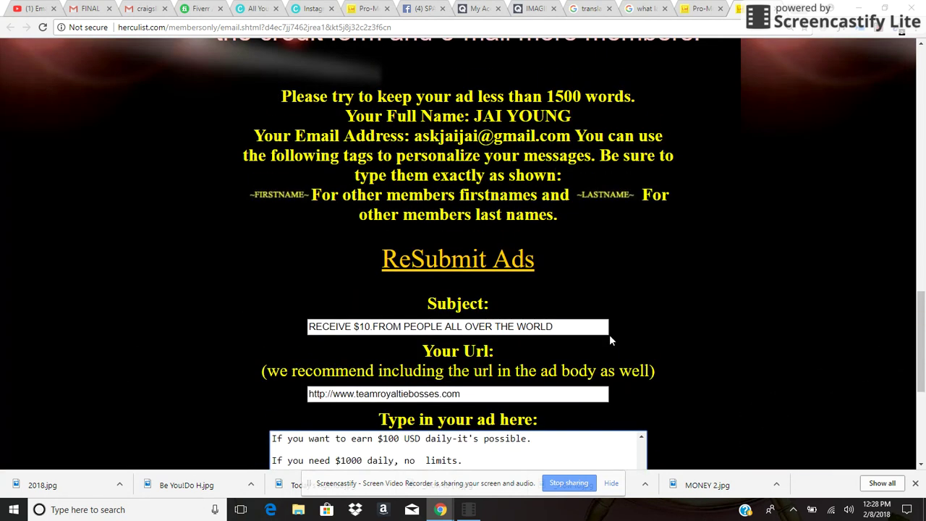
scroll(711, 306, down, 3)
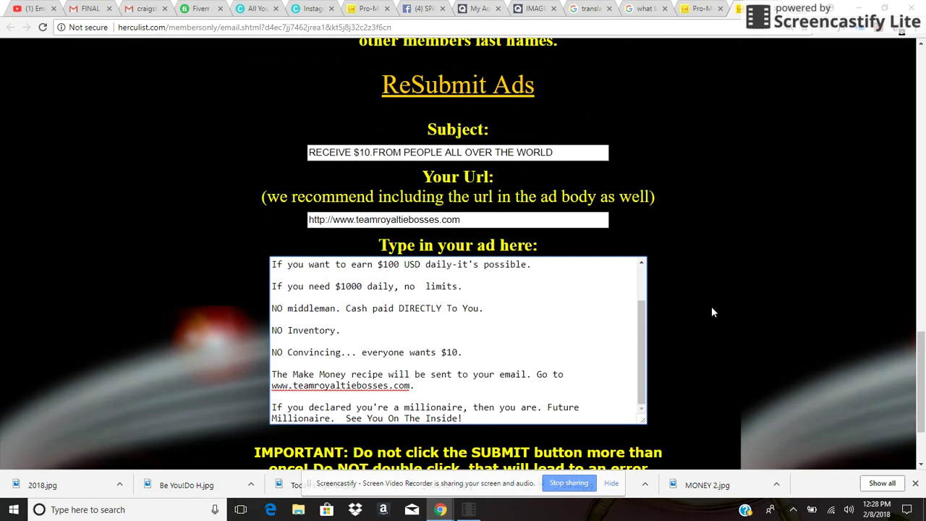
scroll(712, 311, down, 2)
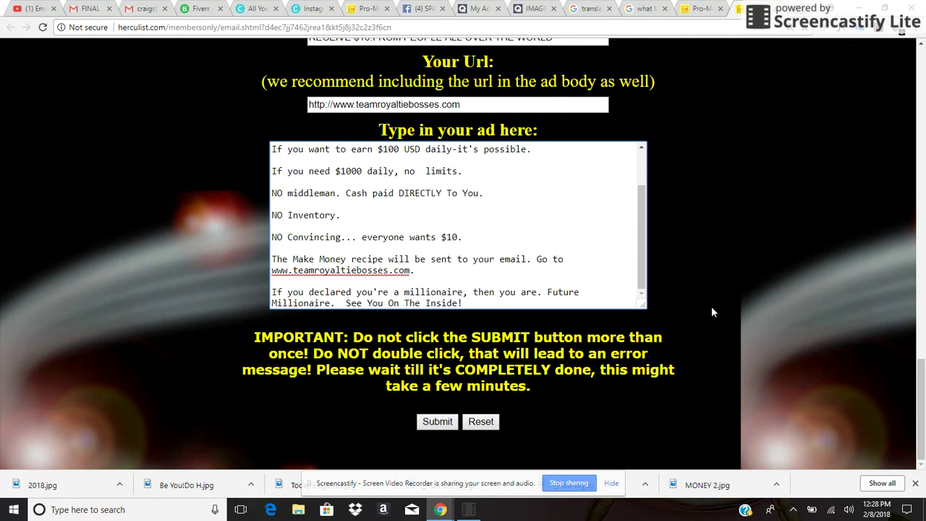
Step: Submit the ad, check the 'Successfully Sent Mail' page, and return to View Your Ads
click(436, 422)
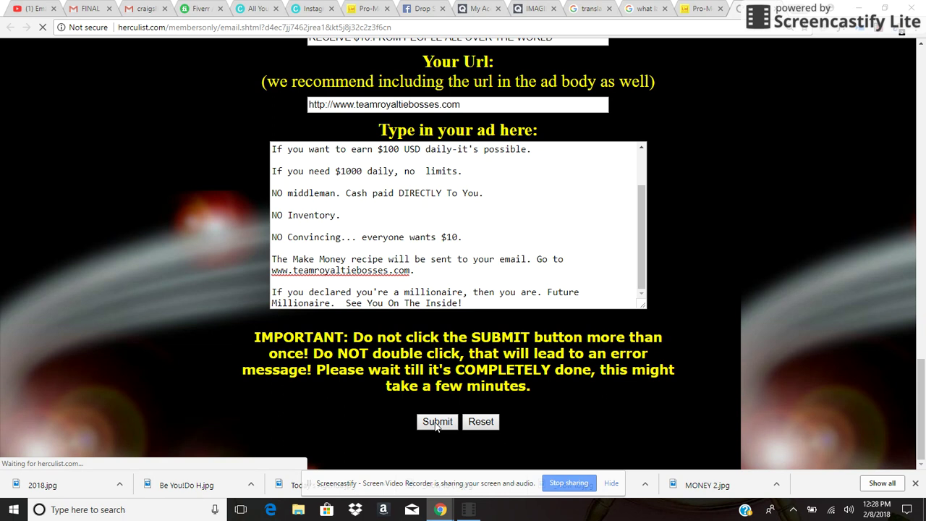
scroll(436, 427, up, 2)
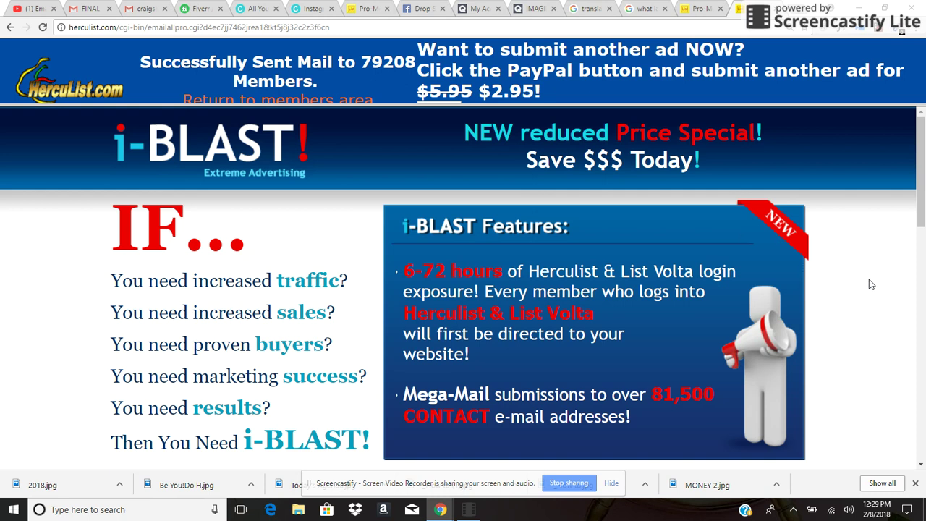
scroll(872, 284, down, 2)
scroll(872, 285, down, 2)
scroll(870, 287, down, 3)
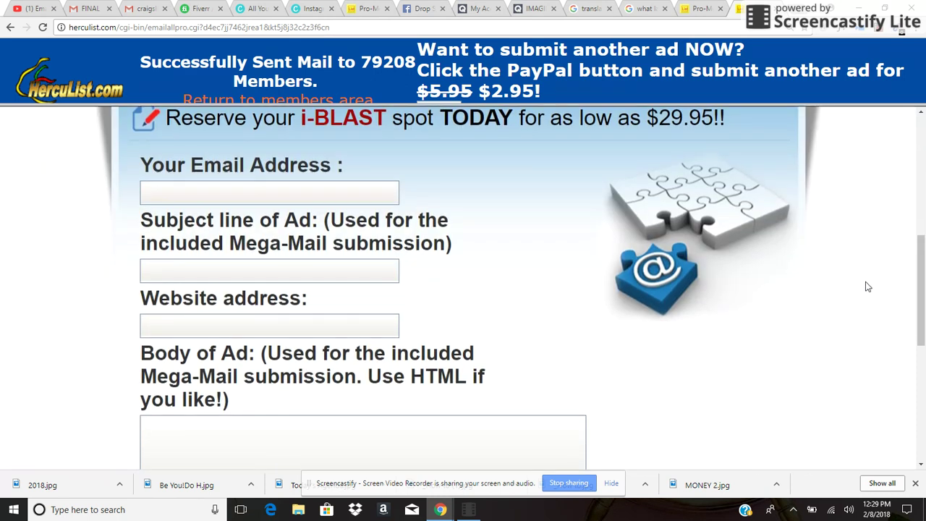
scroll(867, 288, down, 4)
scroll(860, 281, down, 1)
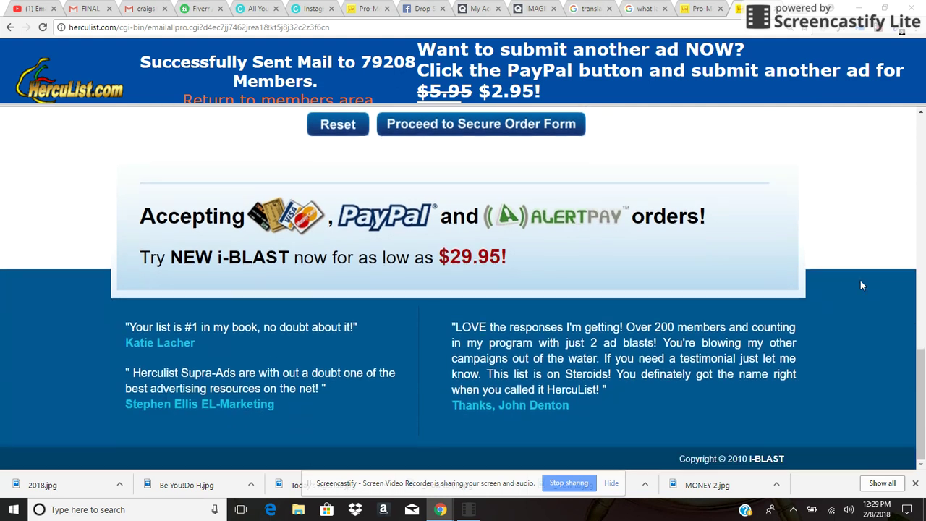
scroll(859, 282, up, 5)
scroll(844, 259, up, 5)
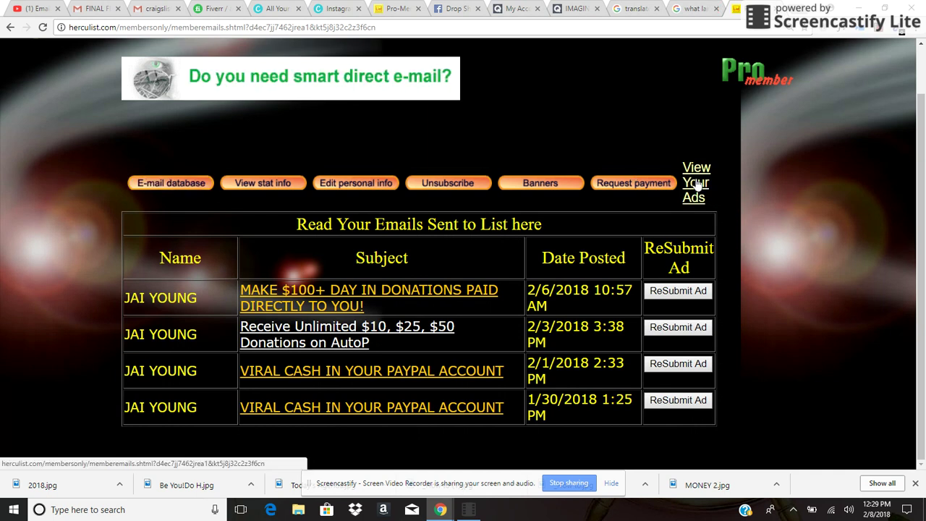
click(697, 184)
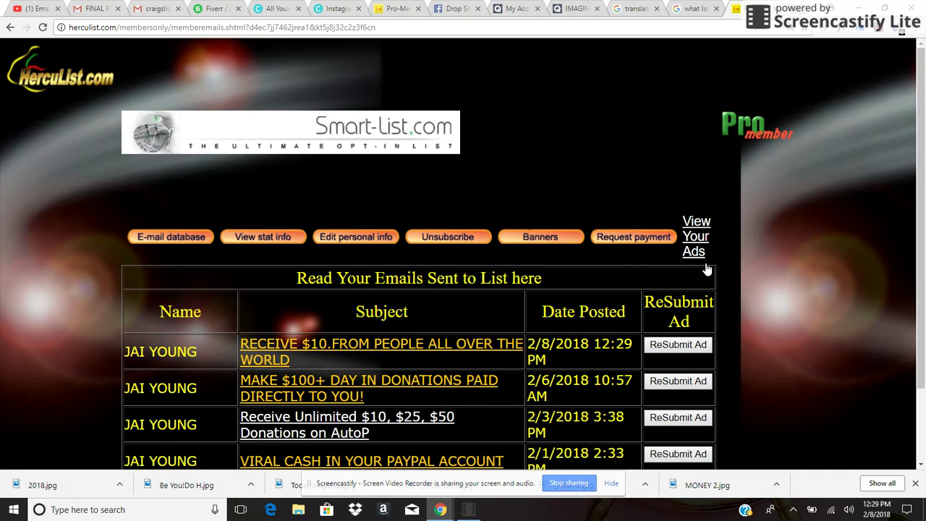
Step: Scroll the sent-ads list to confirm the $10 ad dated 2/8/2018 is at the top
scroll(780, 361, down, 1)
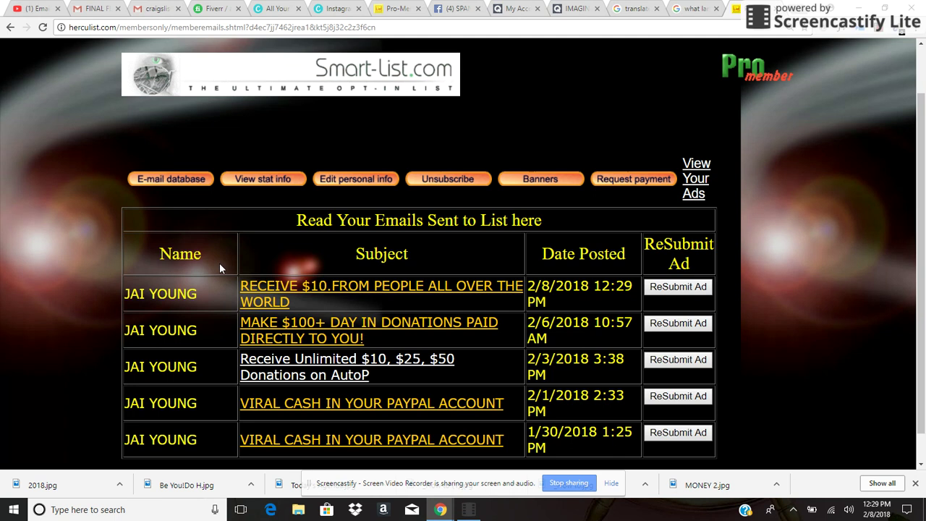
scroll(838, 251, up, 1)
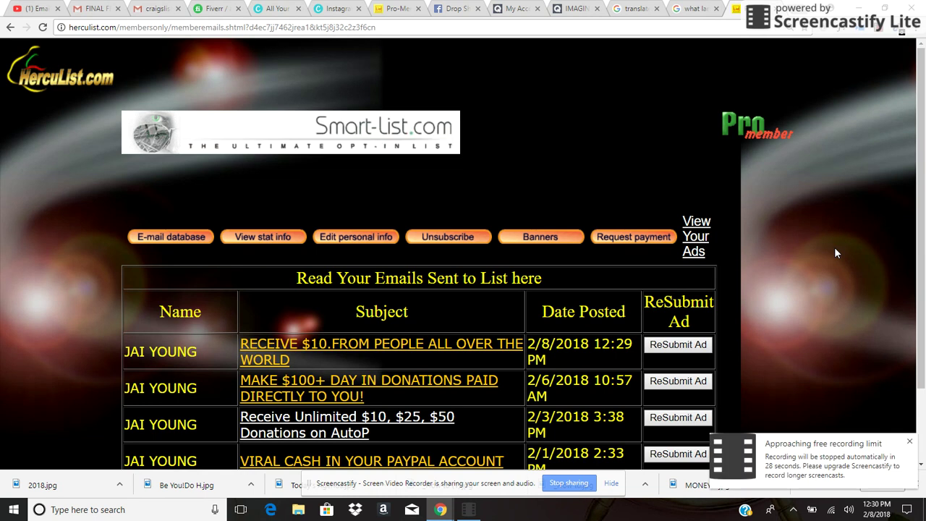
click(910, 442)
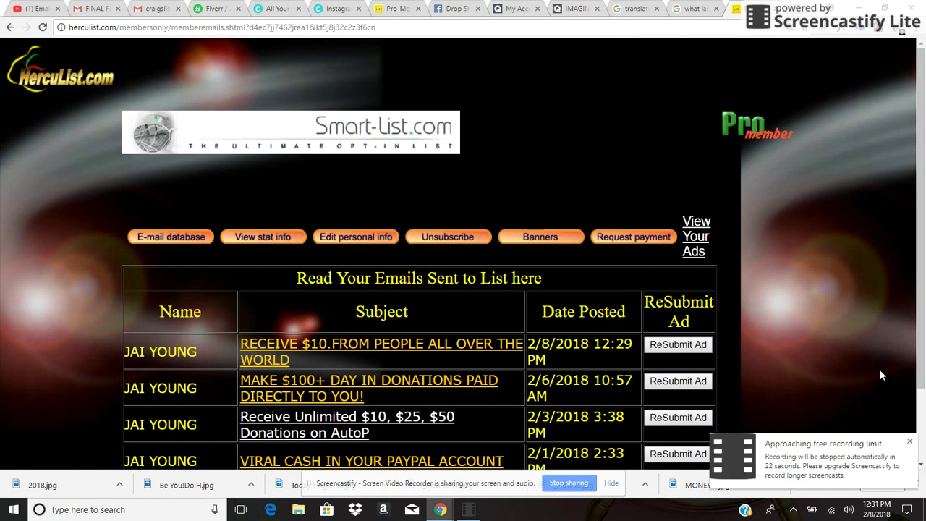